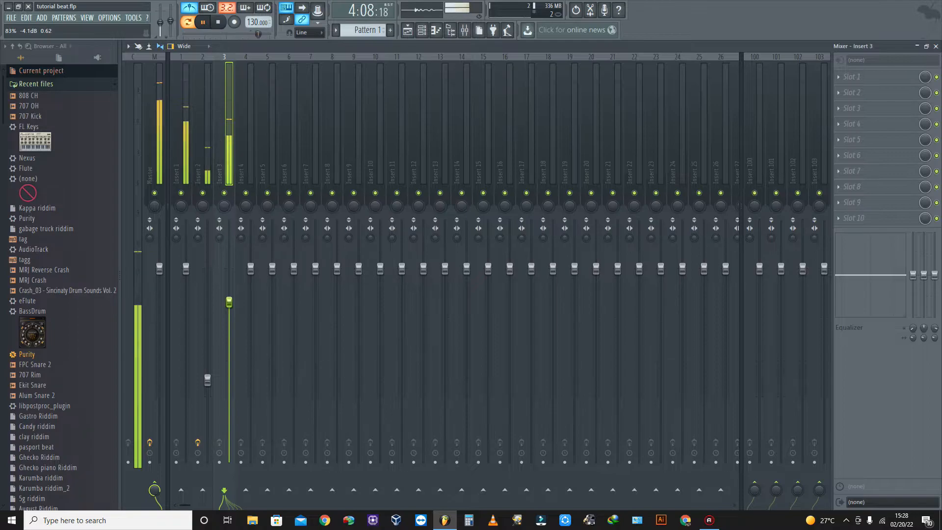
Raise the Insert 3 volume to 93% (-1.6 dB) and save the project.
{"action": "left_click_drag", "start_coordinate": [230, 301], "coordinate": [229, 281]}
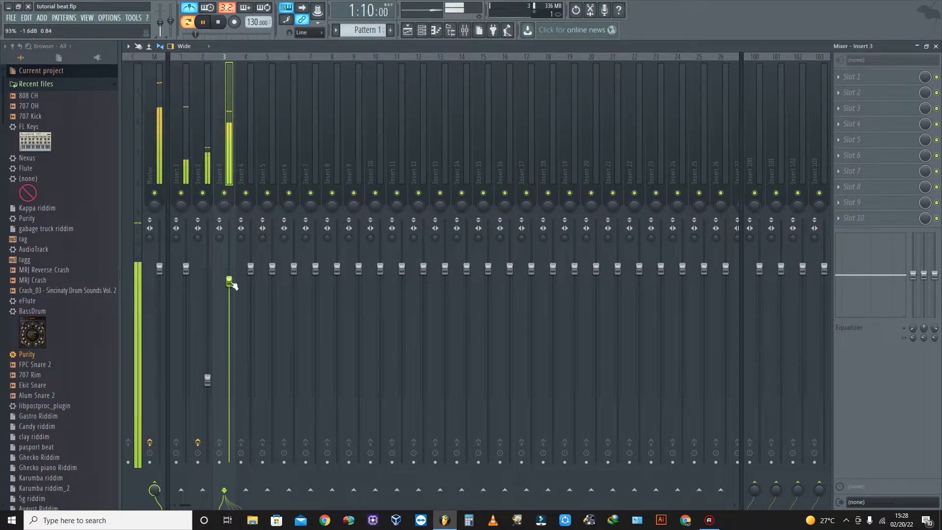
{"action": "left_click", "coordinate": [14, 17]}
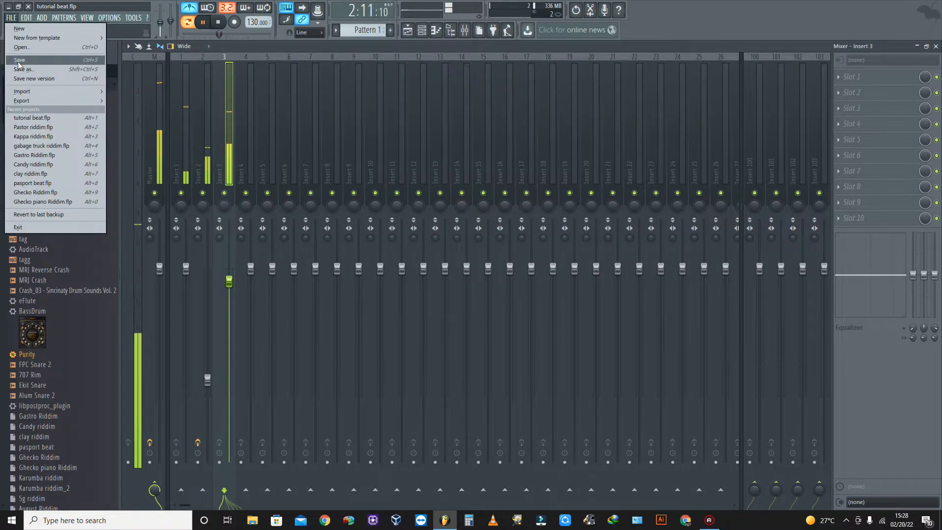
{"action": "left_click", "coordinate": [14, 17]}
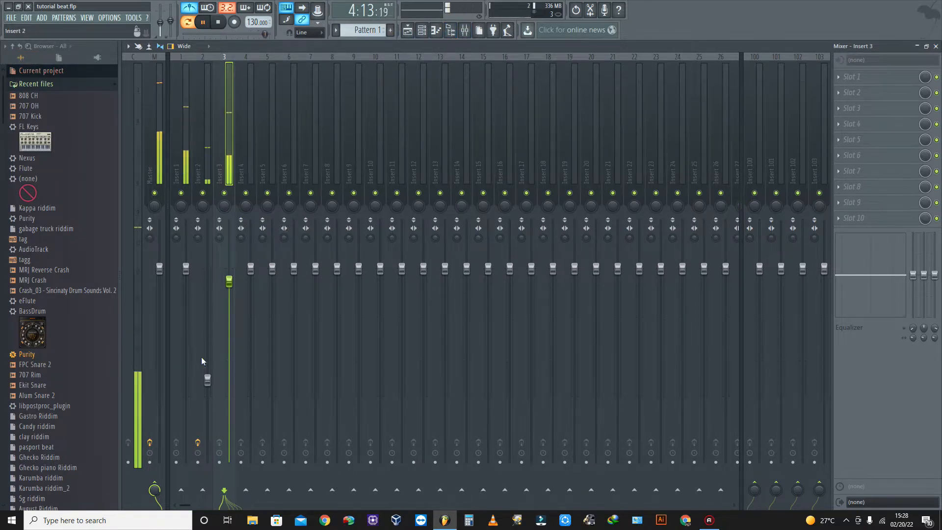
Lower the Insert 2 volume to 30% (-19.7 dB) and save the project.
{"action": "left_click", "coordinate": [208, 380]}
{"action": "left_click_drag", "start_coordinate": [208, 380], "coordinate": [207, 405]}
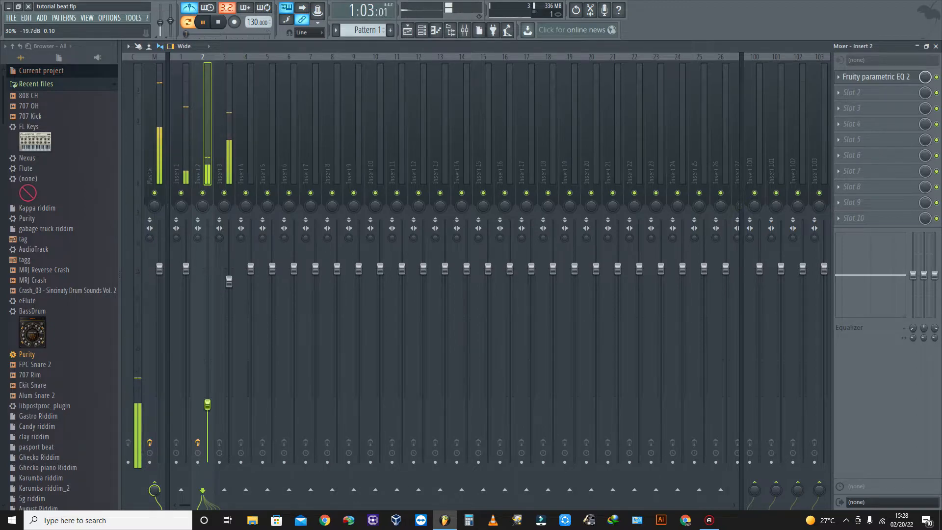
{"action": "left_click", "coordinate": [11, 18]}
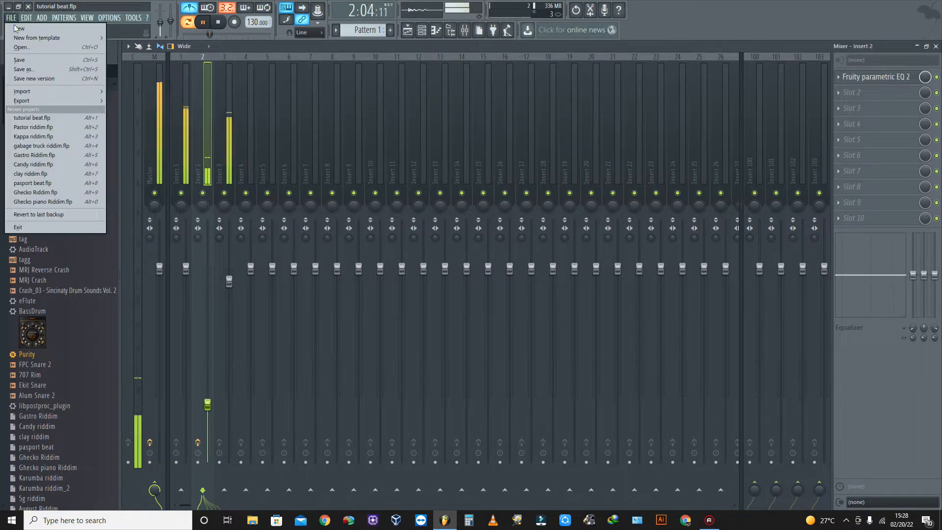
{"action": "left_click", "coordinate": [27, 63]}
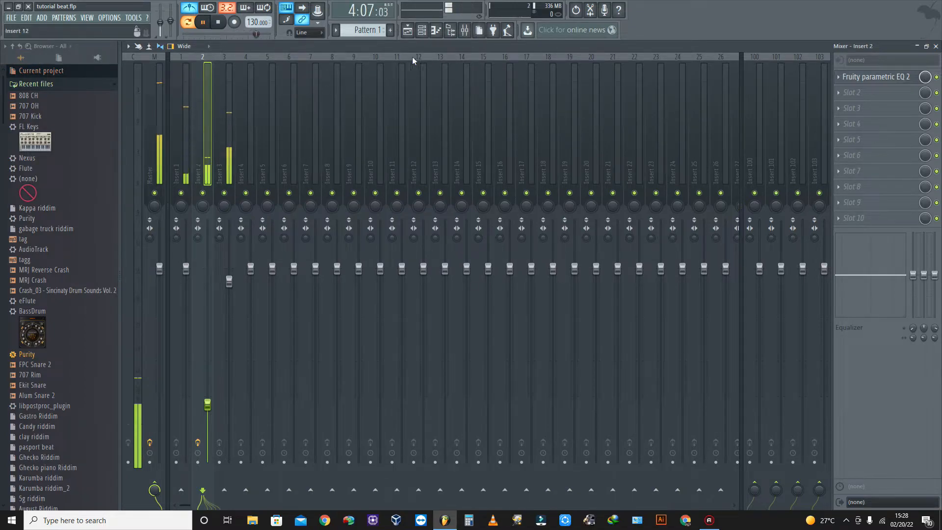
Open the channel rack, stop playback and audition the recently used samples, from 808 CH down to MRJ Crash.
{"action": "left_click", "coordinate": [421, 30]}
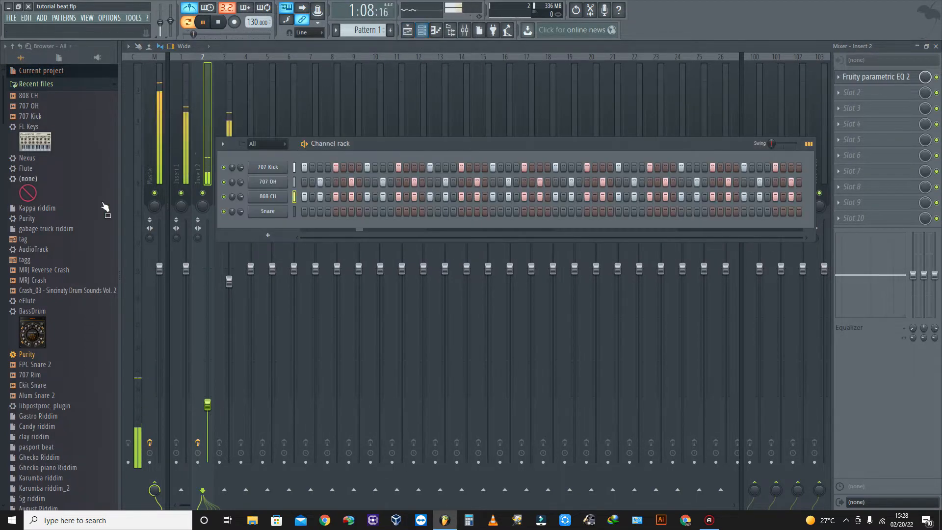
{"action": "key", "text": "space"}
{"action": "left_click", "coordinate": [40, 99]}
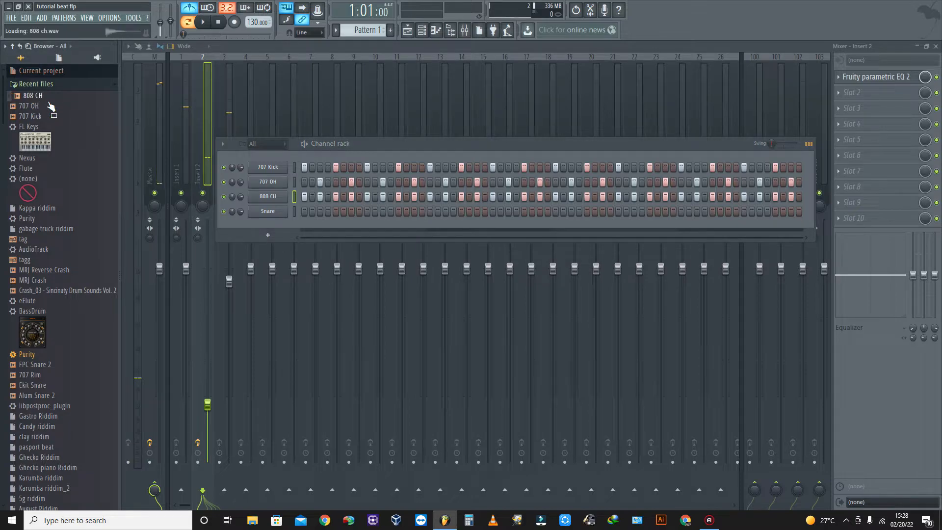
{"action": "key", "text": "Down"}
{"action": "key", "text": "Down"}
{"action": "key", "text": "Down"}
{"action": "key", "text": "Down"}
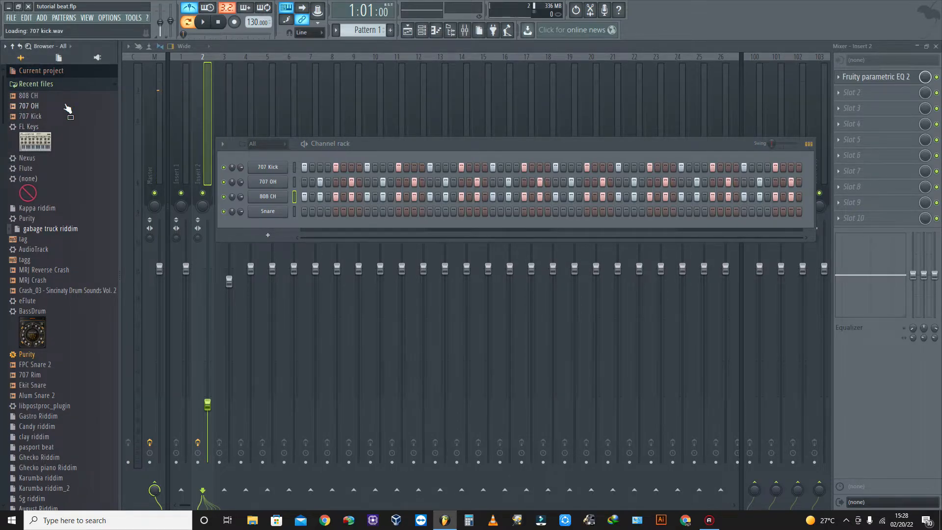
{"action": "key", "text": "Down"}
{"action": "key", "text": "Down"}
{"action": "key", "text": "Down"}
{"action": "key", "text": "Down"}
{"action": "key", "text": "Down"}
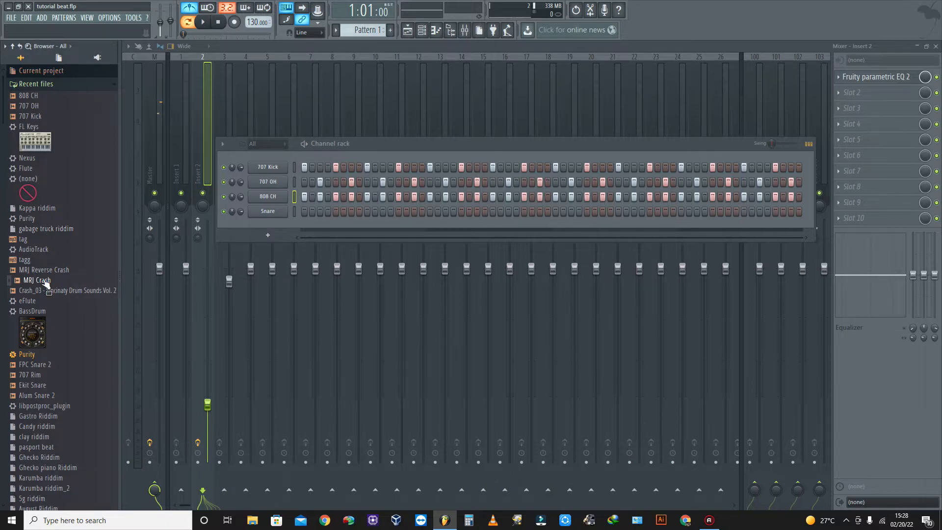
{"action": "scroll", "coordinate": [44, 366], "scroll_direction": "down", "scroll_amount": 8}
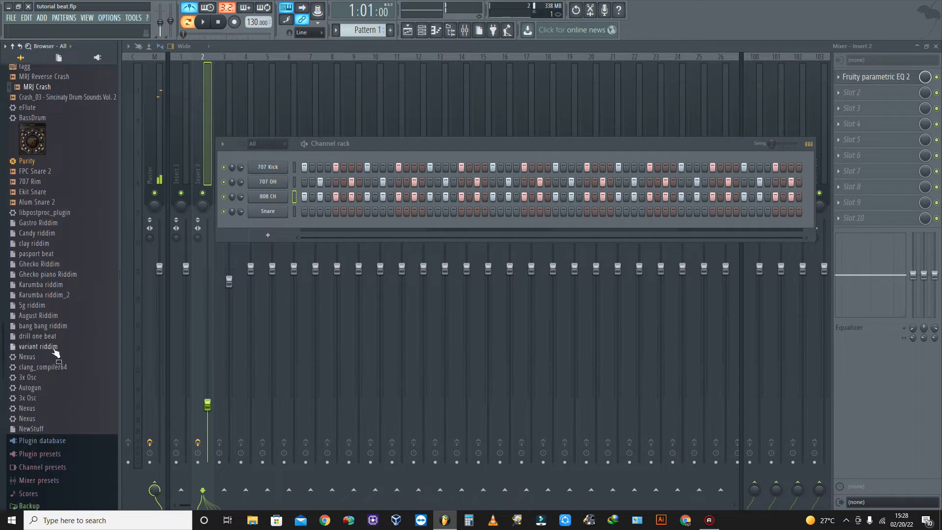
Audition FPC Snare 2 and 707 Rim, and add 707 Rim as a channel between 707 Kick and 707 OH.
{"action": "left_click", "coordinate": [44, 118]}
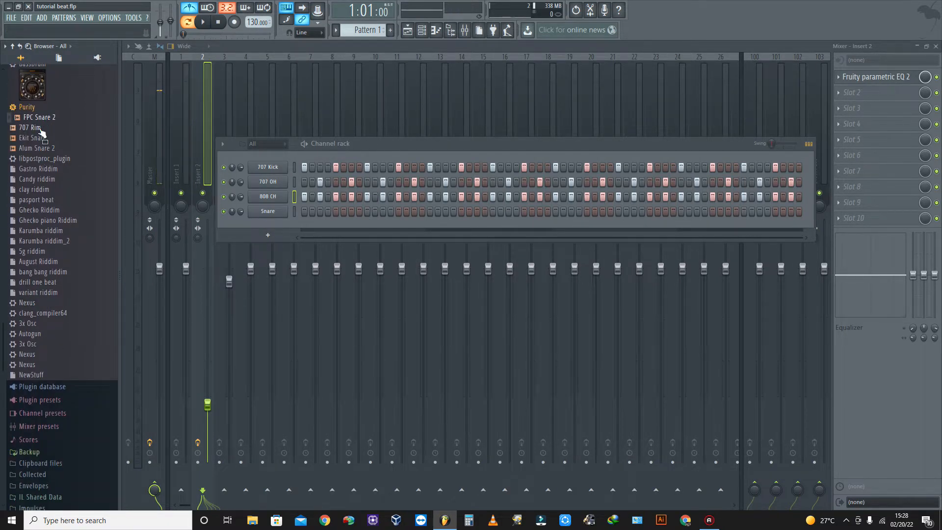
{"action": "left_click", "coordinate": [40, 129]}
{"action": "left_click_drag", "start_coordinate": [39, 131], "coordinate": [287, 177]}
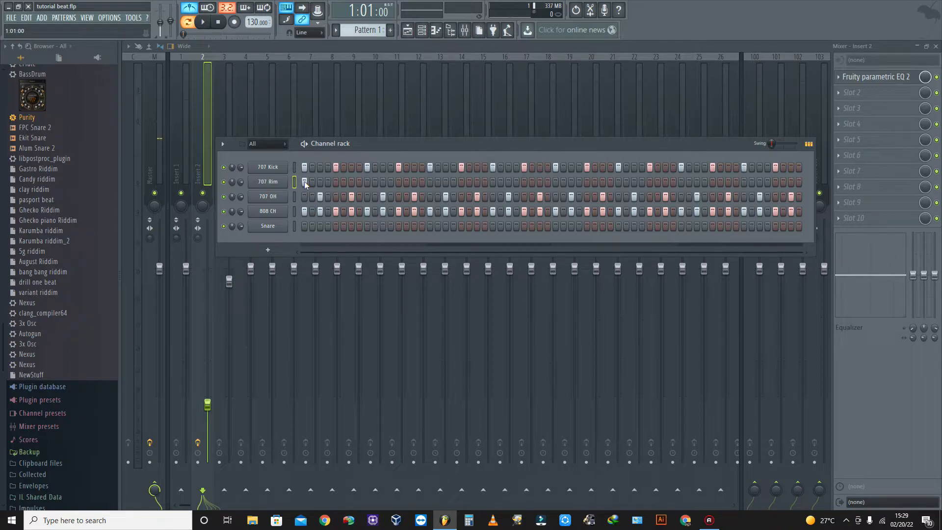
{"action": "key", "text": "space"}
{"action": "key", "text": "space"}
{"action": "key", "text": "space"}
{"action": "key", "text": "space"}
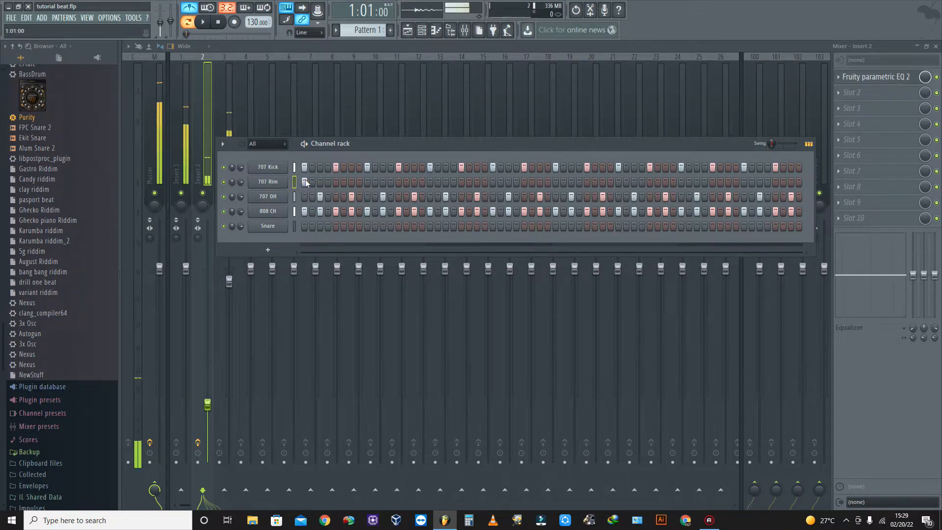
Copy the 707 Kick steps onto the 707 Rim channel and save the project with the pattern playing.
{"action": "right_click", "coordinate": [280, 171]}
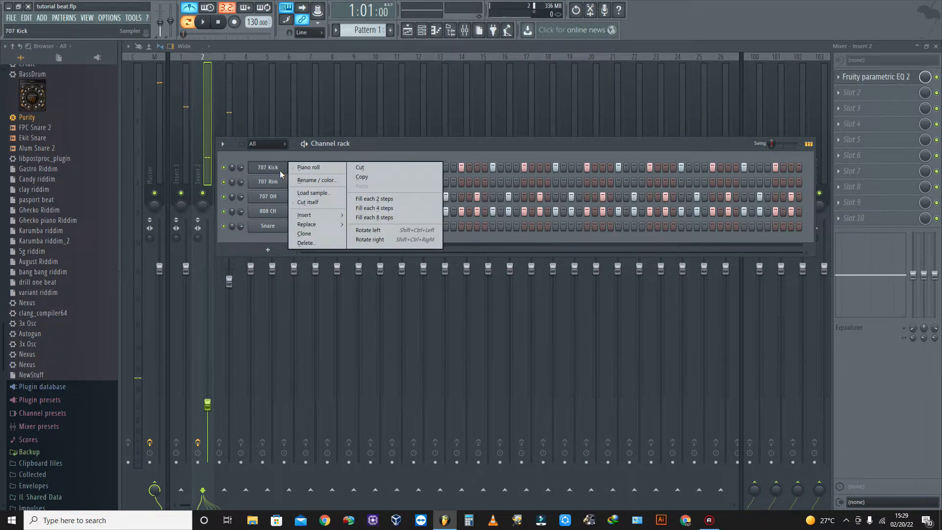
{"action": "left_click", "coordinate": [363, 177]}
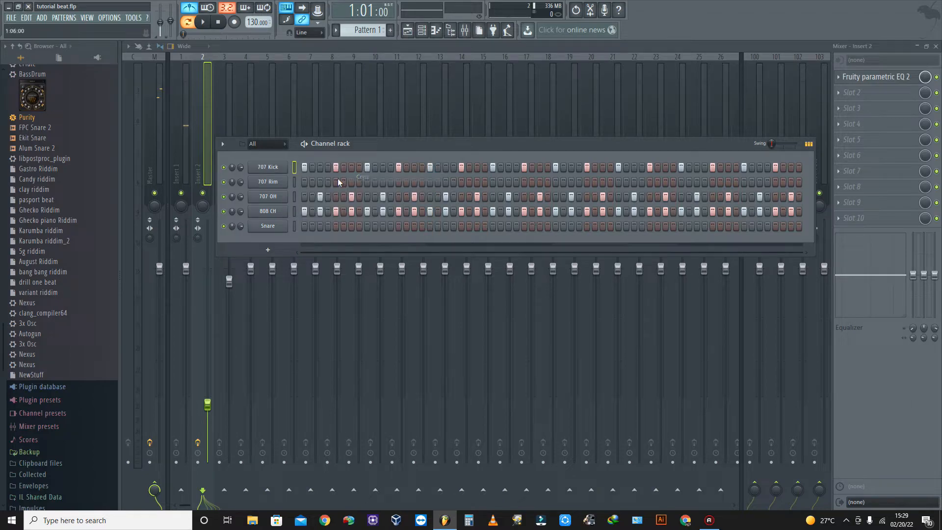
{"action": "right_click", "coordinate": [279, 188]}
{"action": "left_click", "coordinate": [371, 197]}
{"action": "key", "text": "space"}
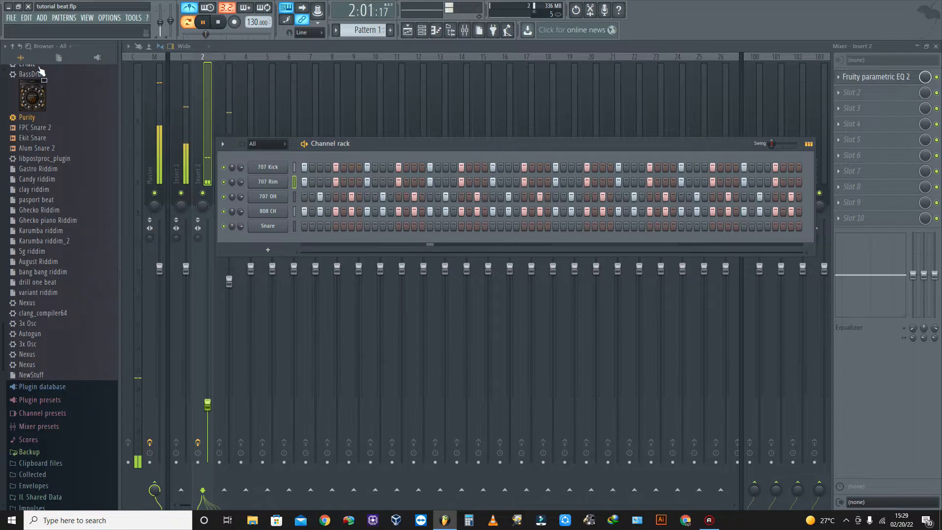
{"action": "left_click", "coordinate": [11, 18]}
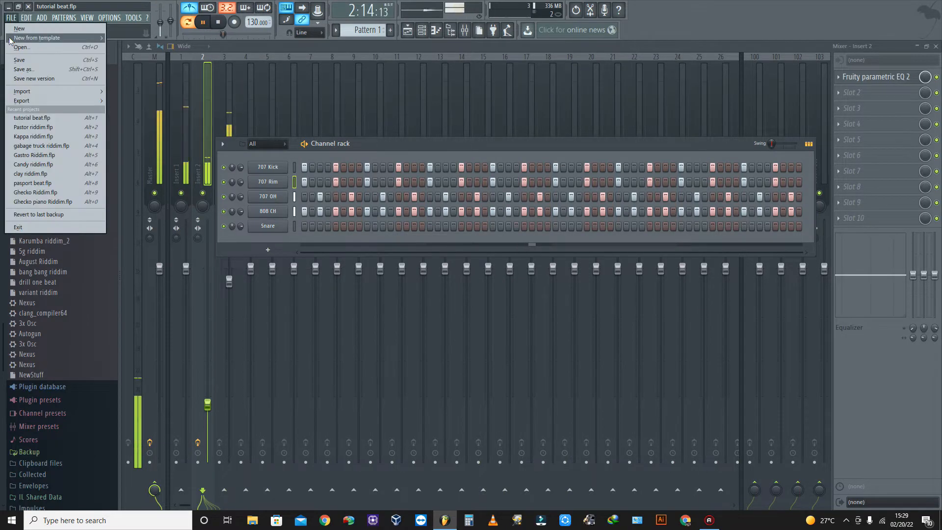
{"action": "left_click", "coordinate": [18, 61]}
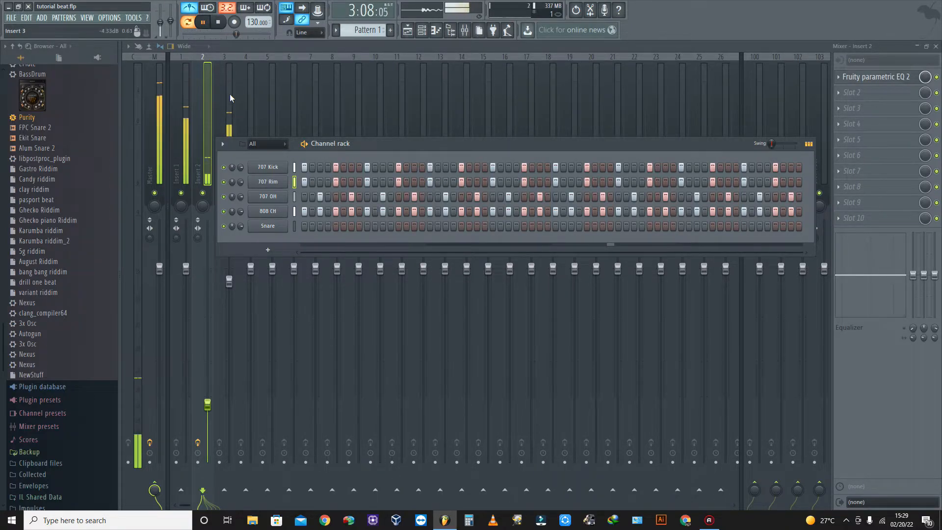
Assign the 707 Rim channel to a free mixer track.
{"action": "left_click", "coordinate": [277, 181]}
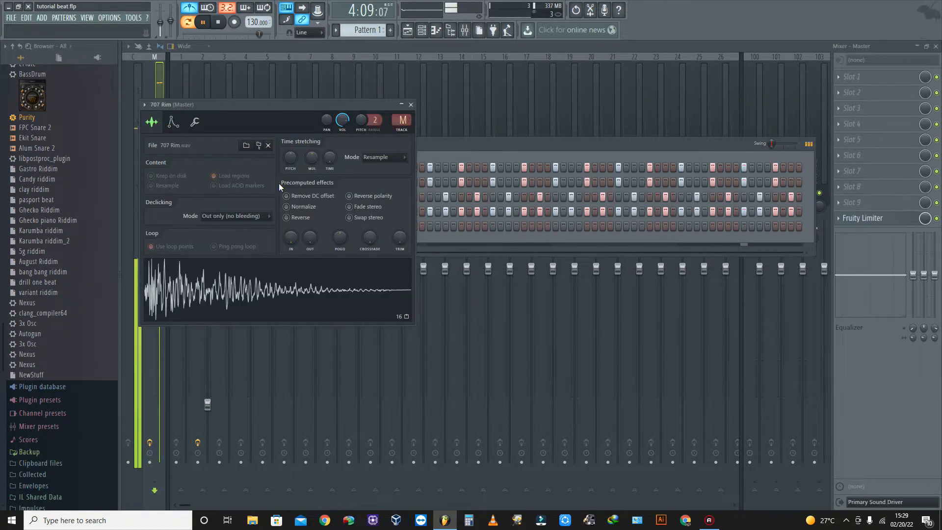
{"action": "left_click", "coordinate": [144, 105]}
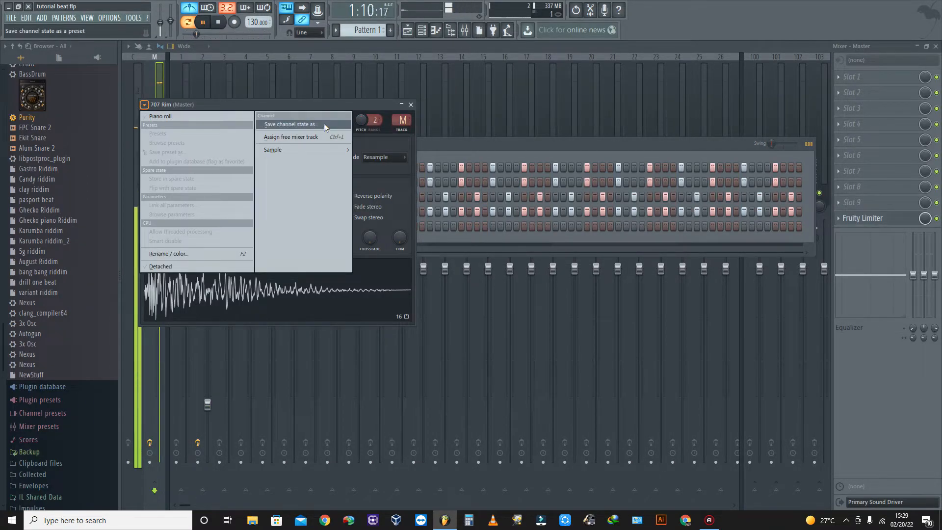
{"action": "left_click", "coordinate": [315, 138]}
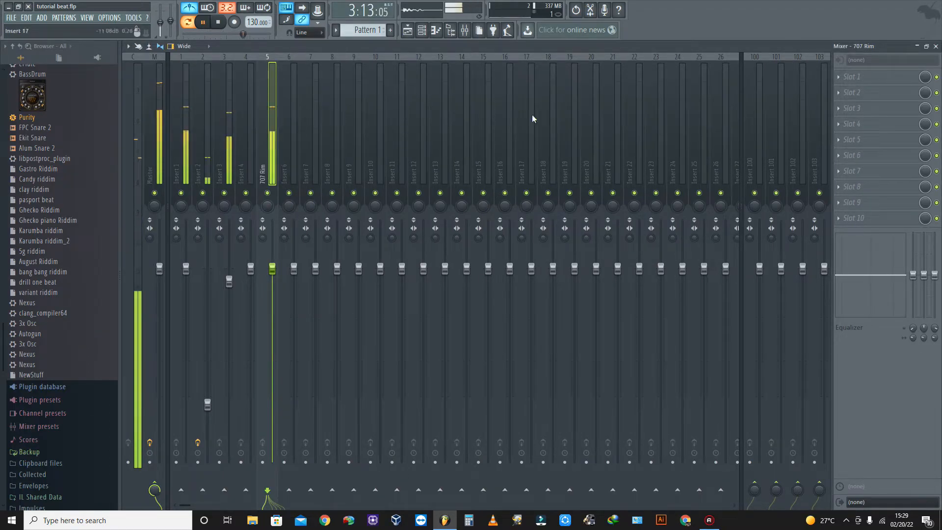
Load Fruity Parametric EQ 2 into slot 1 of the 707 Rim mixer track and switch to its next preset.
{"action": "left_click", "coordinate": [840, 79]}
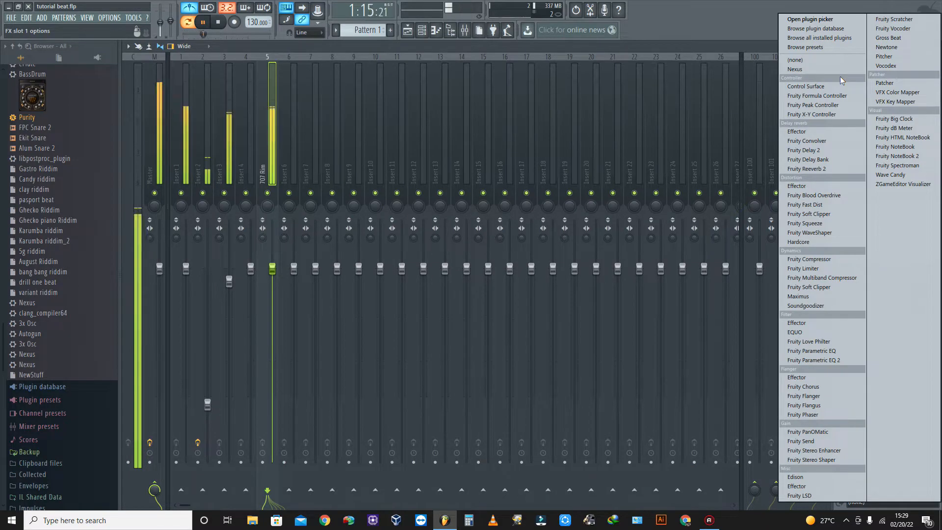
{"action": "left_click", "coordinate": [833, 360]}
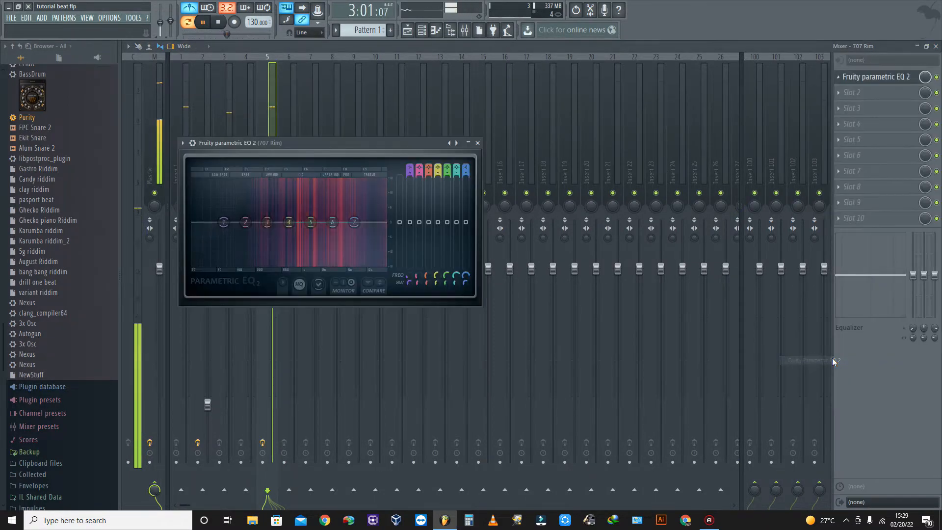
{"action": "left_click", "coordinate": [456, 142]}
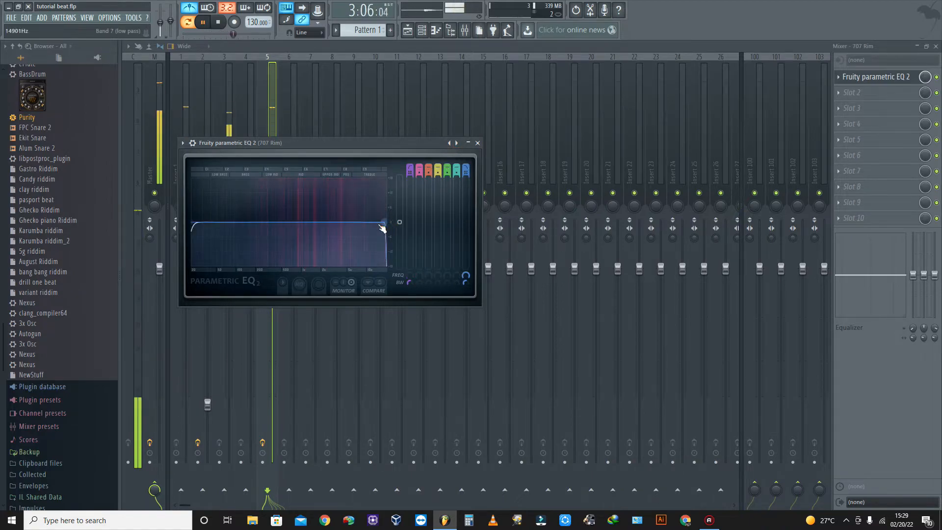
Set the 707 Rim EQ's band 7 low pass to 20000 Hz and band 1 high pass to about 119 Hz, and save the project.
{"action": "left_click_drag", "start_coordinate": [385, 223], "coordinate": [328, 227]}
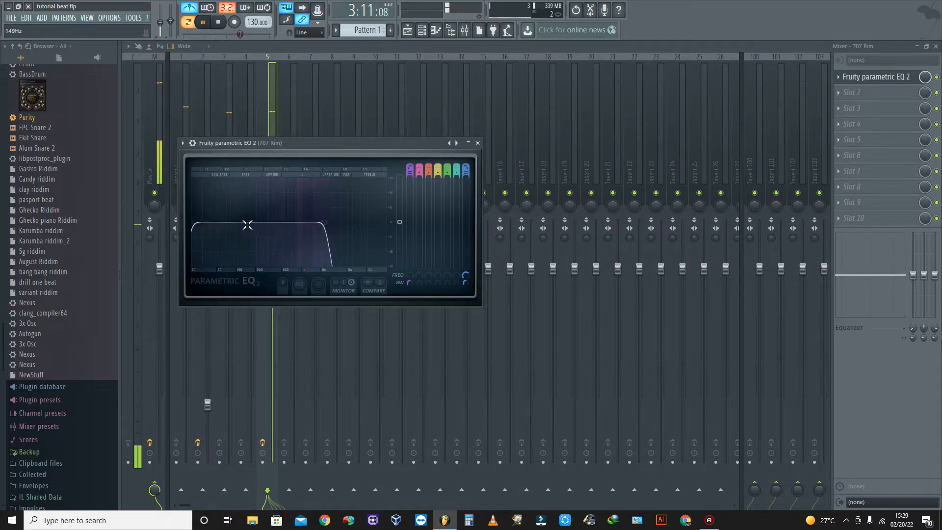
{"action": "left_click_drag", "start_coordinate": [203, 222], "coordinate": [259, 222]}
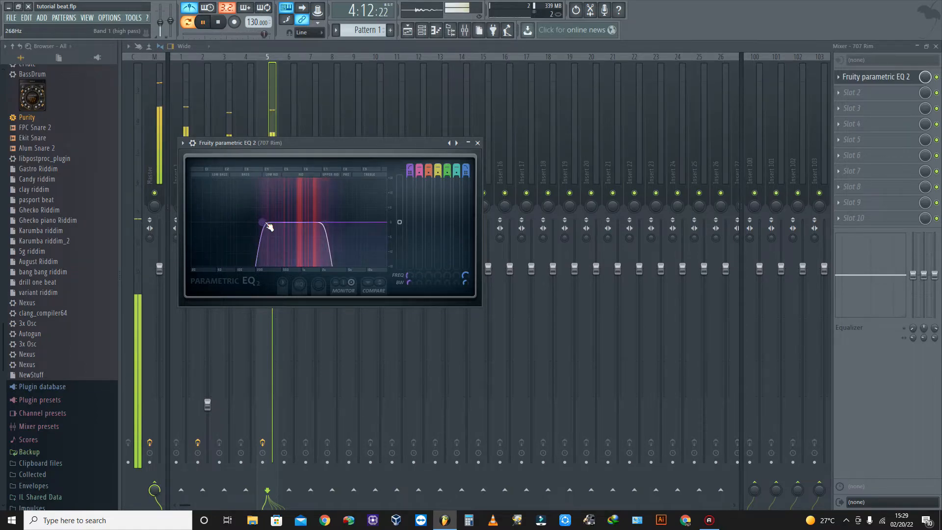
{"action": "left_click_drag", "start_coordinate": [327, 230], "coordinate": [391, 223]}
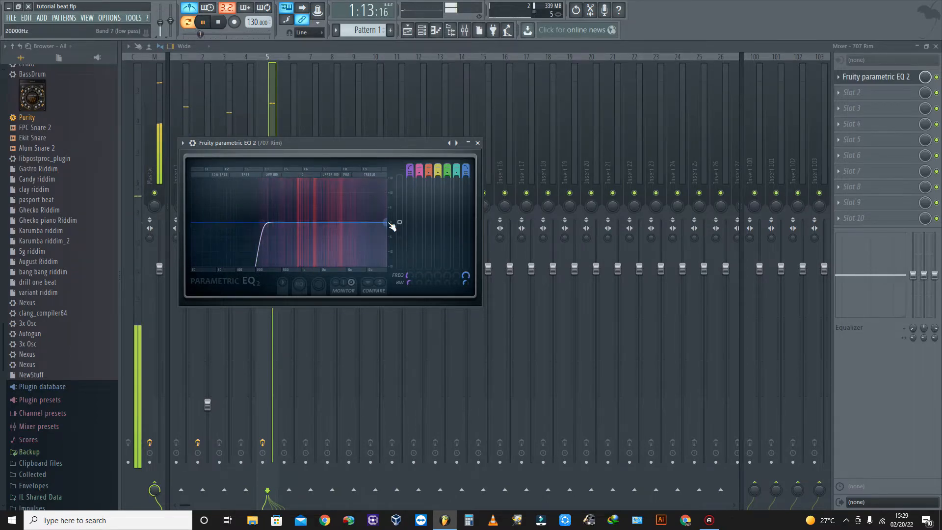
{"action": "left_click_drag", "start_coordinate": [266, 224], "coordinate": [301, 222]}
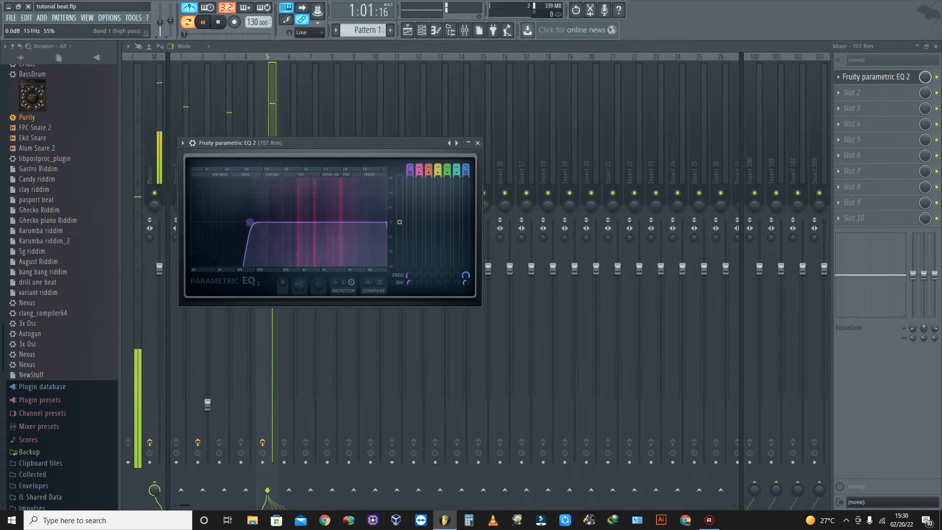
{"action": "mouse_move", "coordinate": [250, 223]}
{"action": "left_mouse_down"}
{"action": "mouse_move", "coordinate": [192, 222]}
{"action": "mouse_move", "coordinate": [241, 223]}
{"action": "left_mouse_up"}
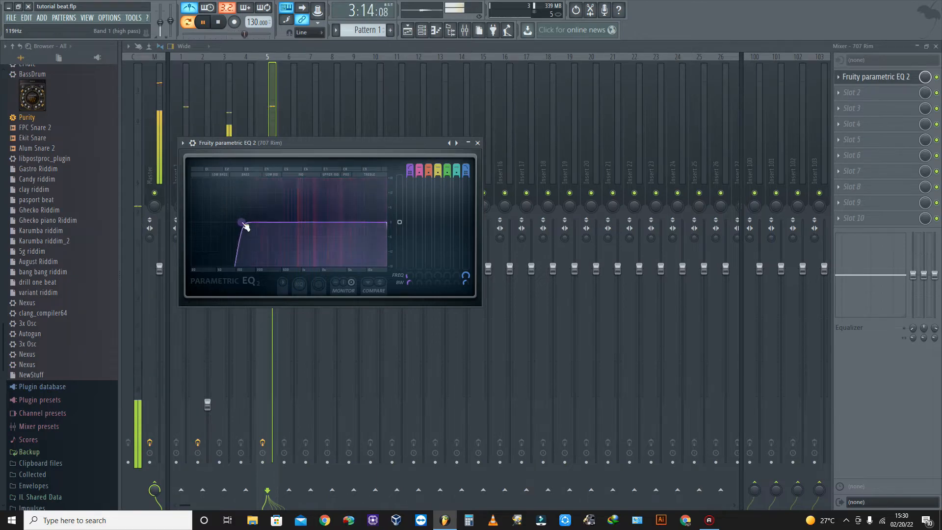
{"action": "left_click", "coordinate": [478, 143]}
{"action": "left_click", "coordinate": [11, 18]}
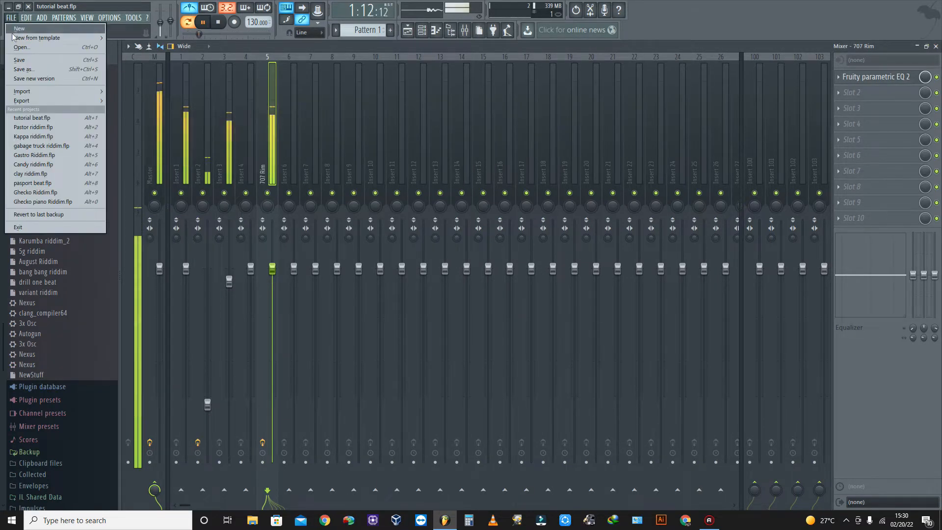
{"action": "left_click", "coordinate": [21, 60]}
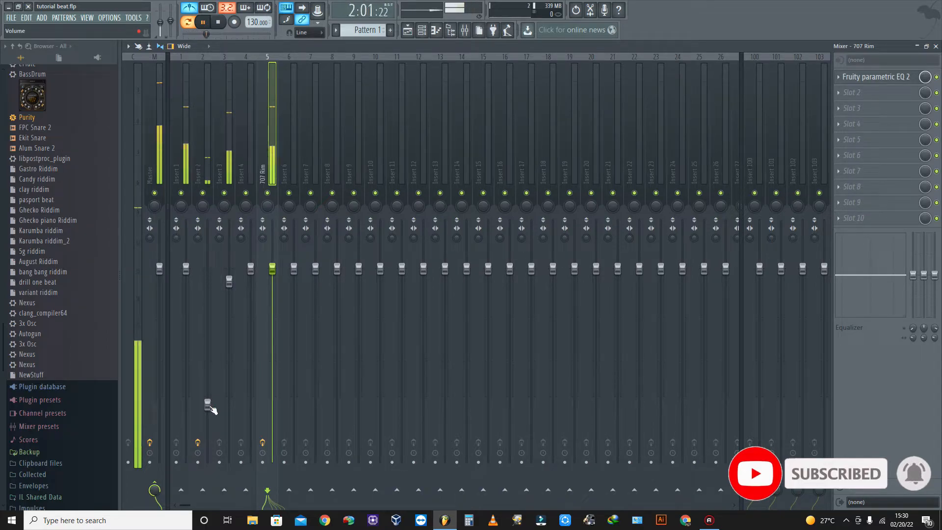
Lower the Insert 2 volume slightly further below 30% and save the project.
{"action": "left_click_drag", "start_coordinate": [208, 405], "coordinate": [207, 424]}
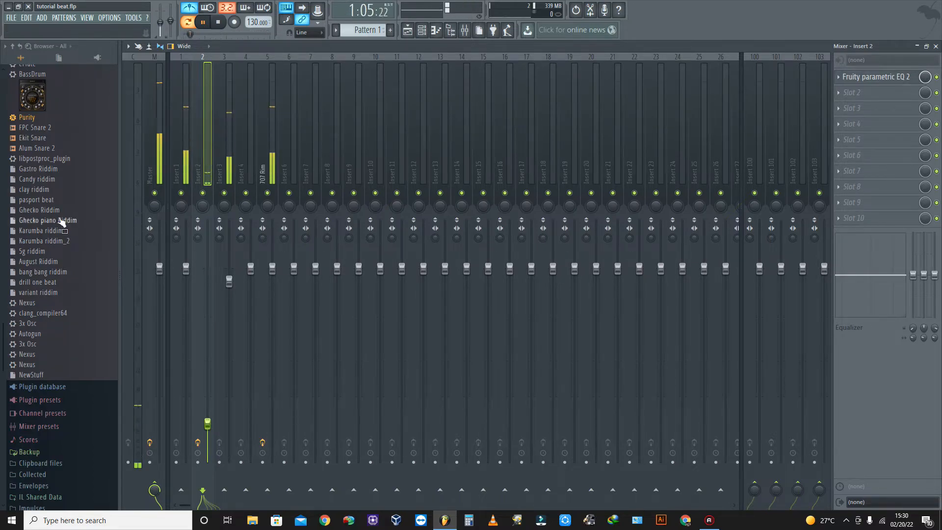
{"action": "left_click", "coordinate": [11, 18]}
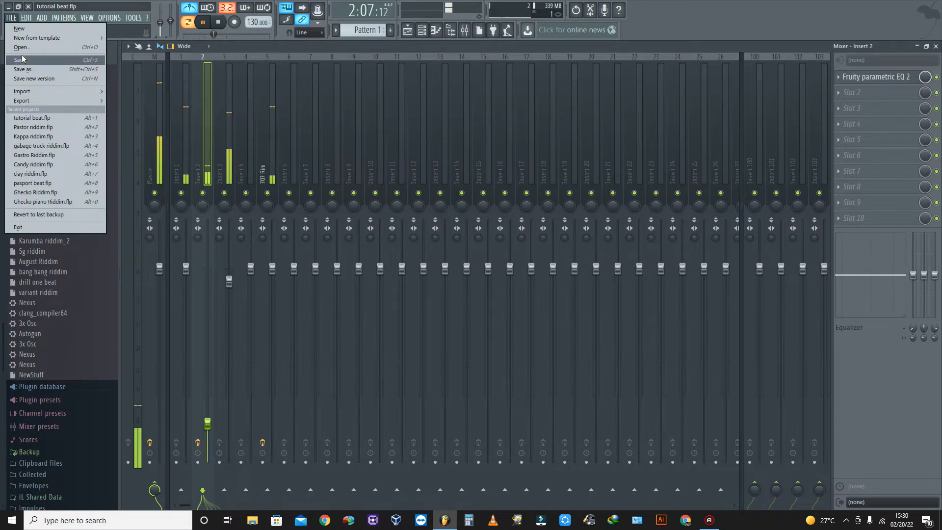
{"action": "left_click", "coordinate": [21, 59]}
{"action": "scroll", "coordinate": [76, 194], "scroll_direction": "up", "scroll_amount": 6}
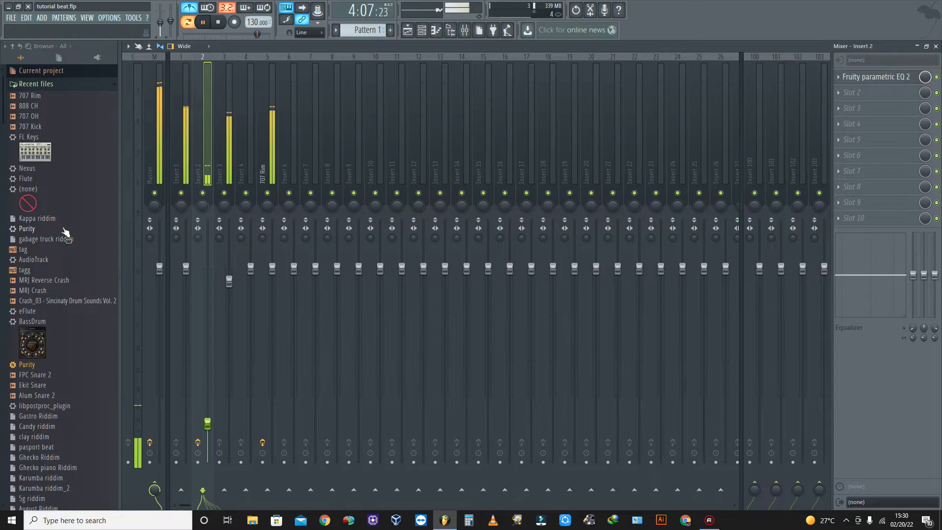
Stop playback and open the Percussion folder of the Drums sample packs.
{"action": "scroll", "coordinate": [64, 233], "scroll_direction": "down", "scroll_amount": 5}
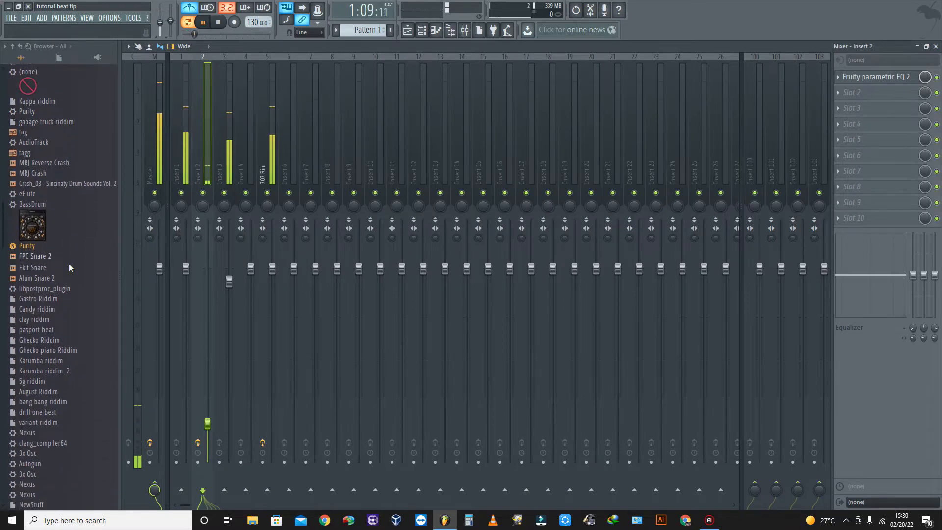
{"action": "key", "text": "space"}
{"action": "left_click", "coordinate": [49, 263]}
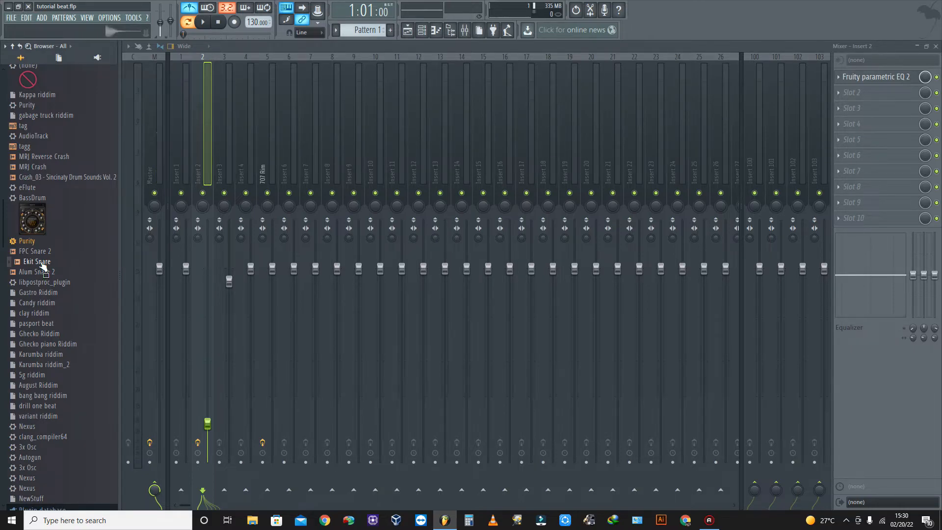
{"action": "scroll", "coordinate": [43, 265], "scroll_direction": "down", "scroll_amount": 10}
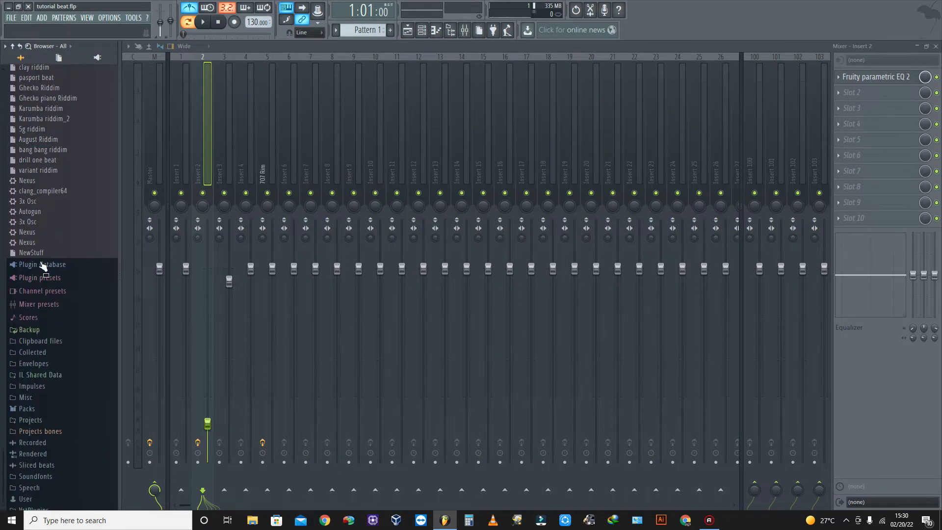
{"action": "left_click", "coordinate": [26, 403]}
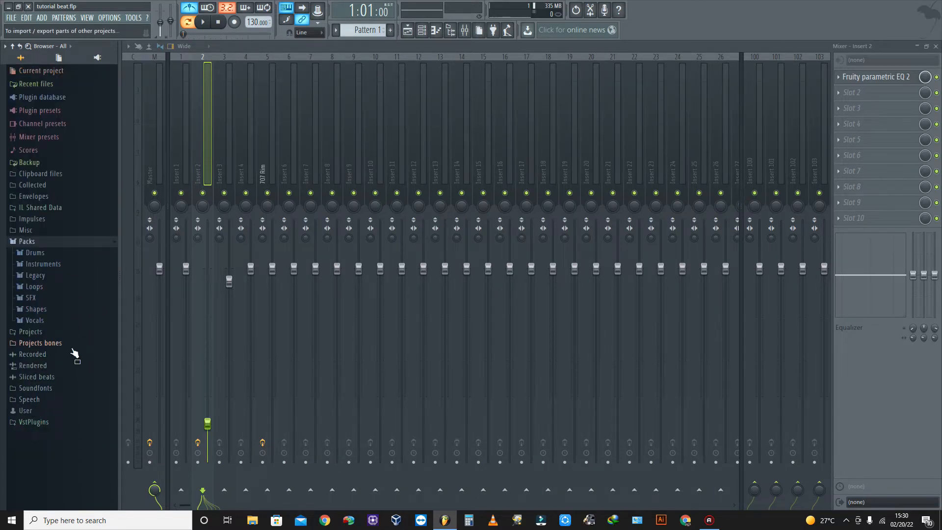
{"action": "left_click", "coordinate": [36, 255]}
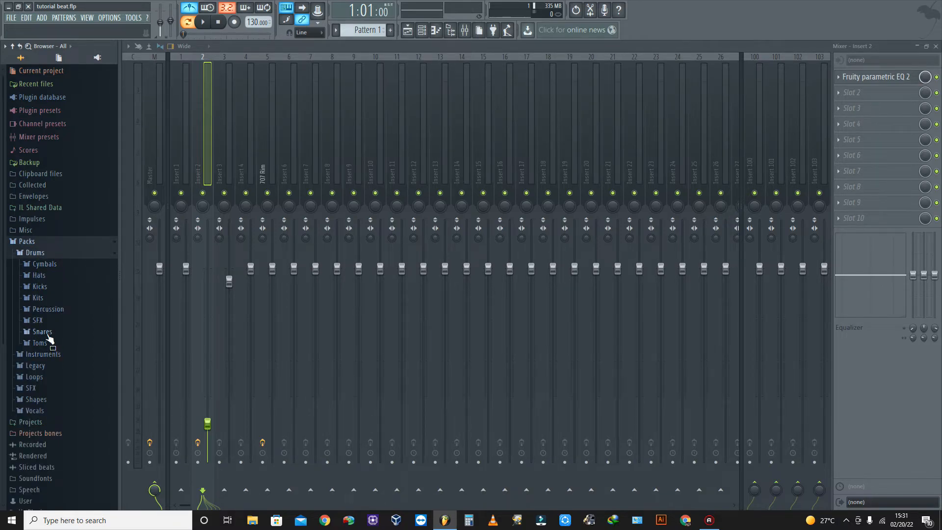
{"action": "left_click", "coordinate": [45, 309]}
Audition the percussion samples from 707 Cowbell down to FPC Egg 1.
{"action": "left_click", "coordinate": [58, 314]}
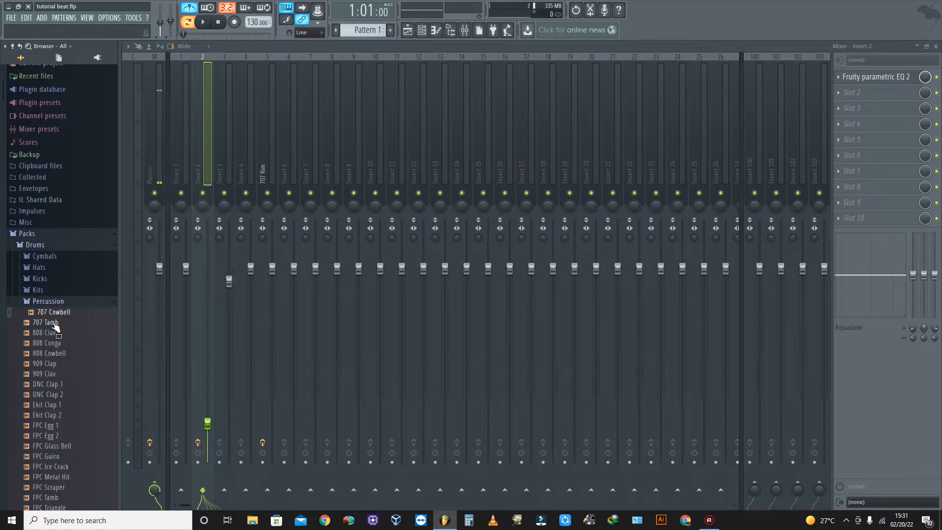
{"action": "left_click", "coordinate": [55, 324]}
{"action": "left_click", "coordinate": [57, 335]}
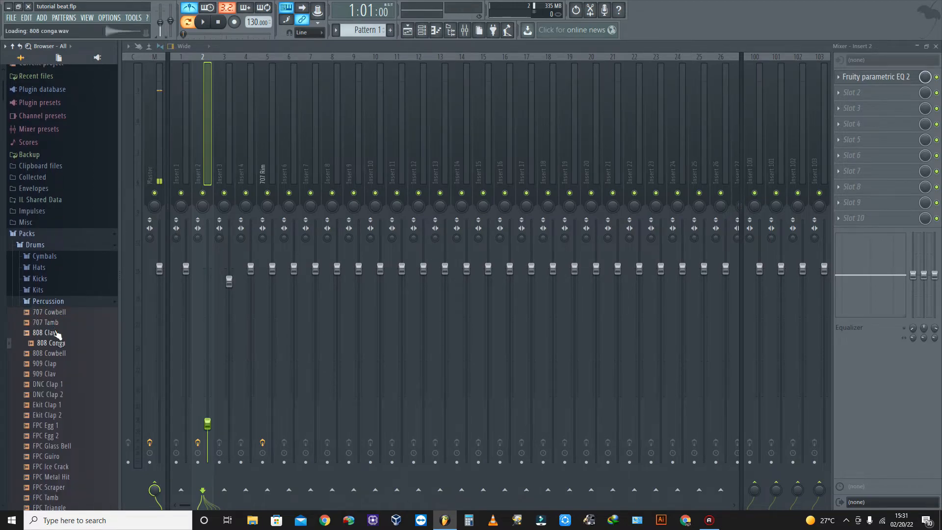
{"action": "key", "text": "Down"}
{"action": "key", "text": "Down"}
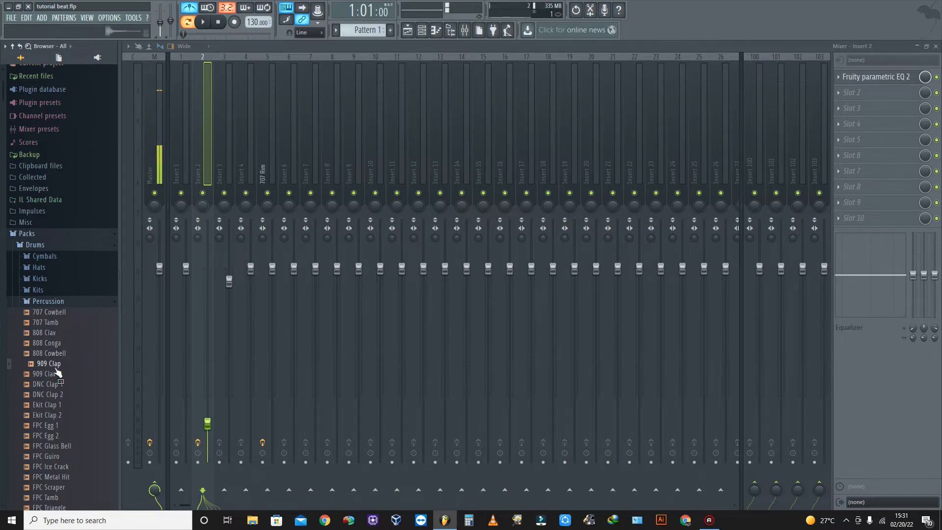
{"action": "key", "text": "Down"}
{"action": "key", "text": "Down"}
{"action": "key", "text": "Down"}
{"action": "key", "text": "Up"}
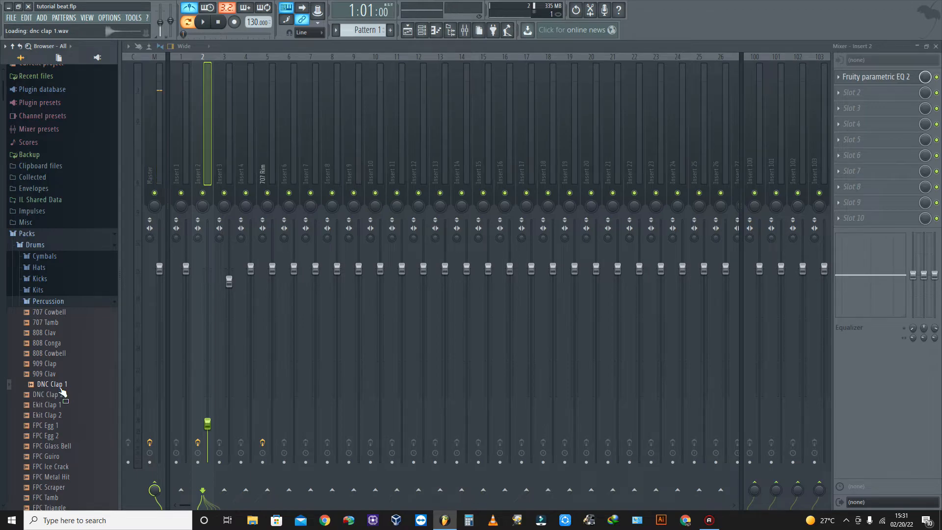
{"action": "key", "text": "Down"}
{"action": "key", "text": "Down"}
{"action": "key", "text": "Down"}
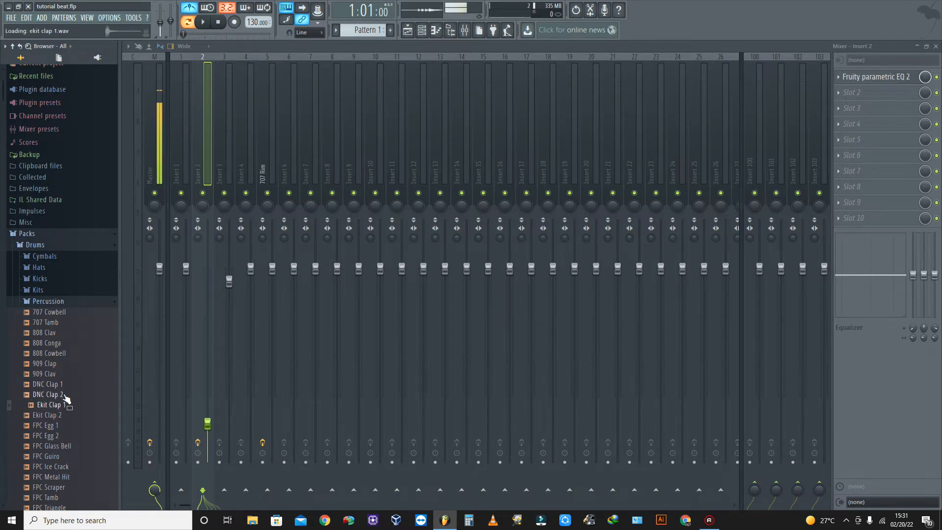
{"action": "left_click", "coordinate": [54, 427]}
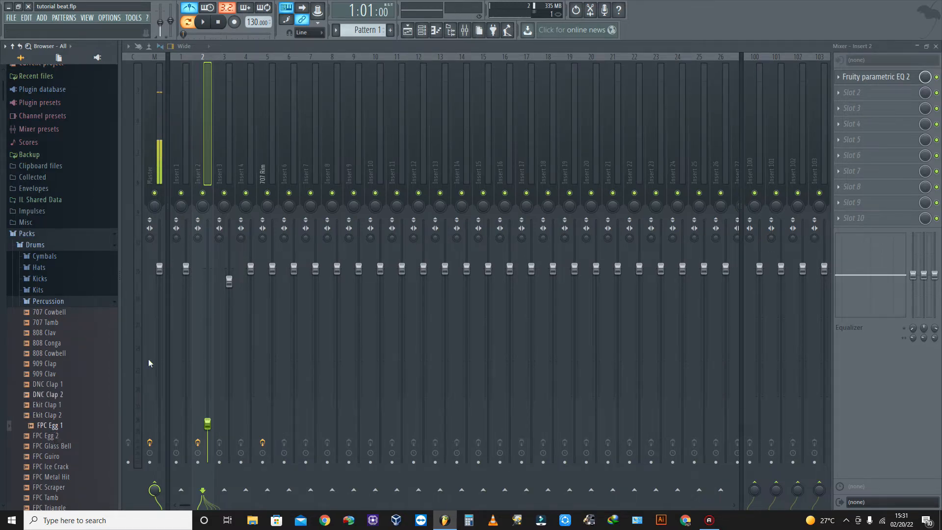
Show the channel rack, replace the Snare channel's sample with FPC Egg 1, and save the project.
{"action": "left_click", "coordinate": [423, 31]}
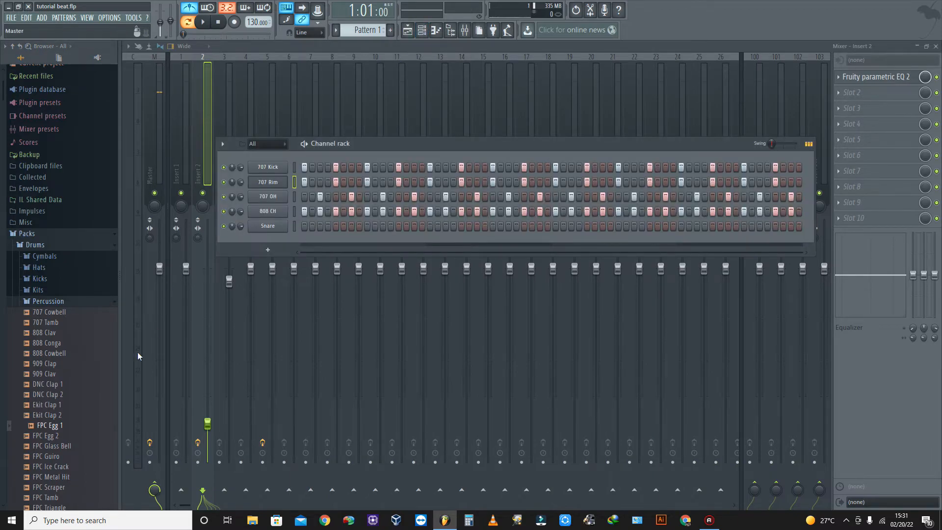
{"action": "left_click_drag", "start_coordinate": [54, 428], "coordinate": [144, 401]}
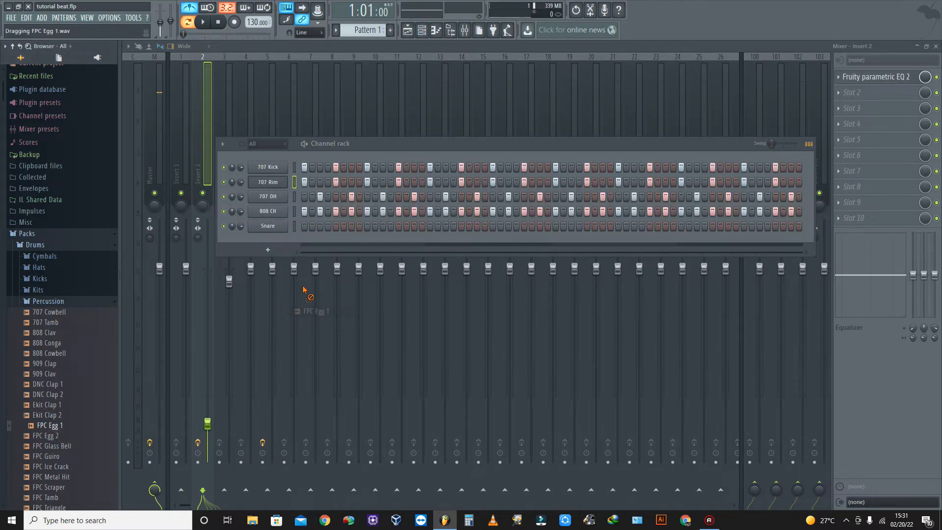
{"action": "left_click_drag", "start_coordinate": [281, 229], "coordinate": [281, 226]}
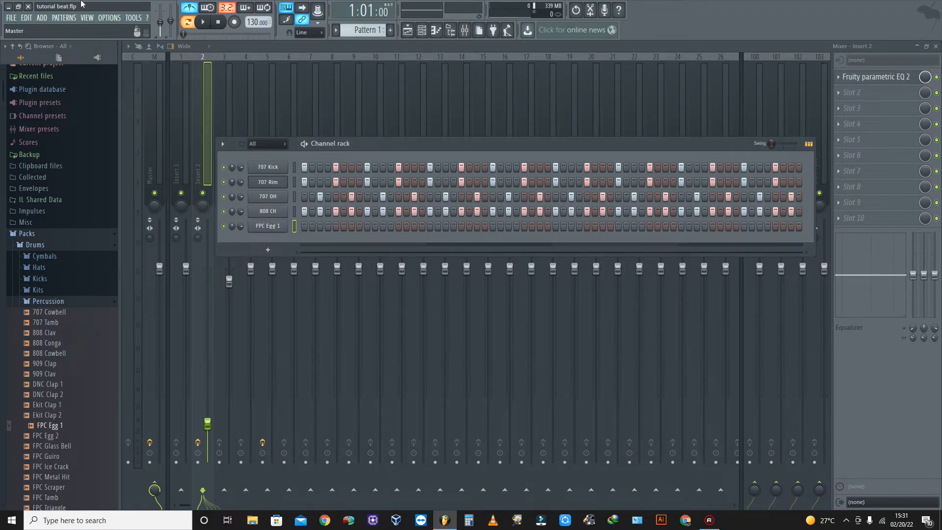
{"action": "left_click", "coordinate": [10, 18]}
{"action": "left_click", "coordinate": [20, 60]}
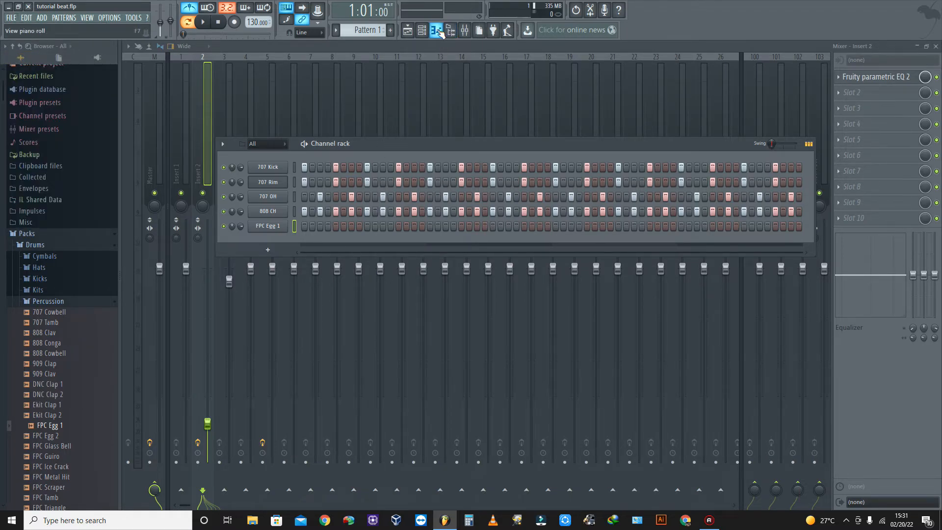
Activate steps 2, 3, 4 and 8 of the FPC Egg 1 channel and listen to the pattern.
{"action": "key", "text": "space"}
{"action": "key", "text": "space"}
{"action": "left_click", "coordinate": [326, 228]}
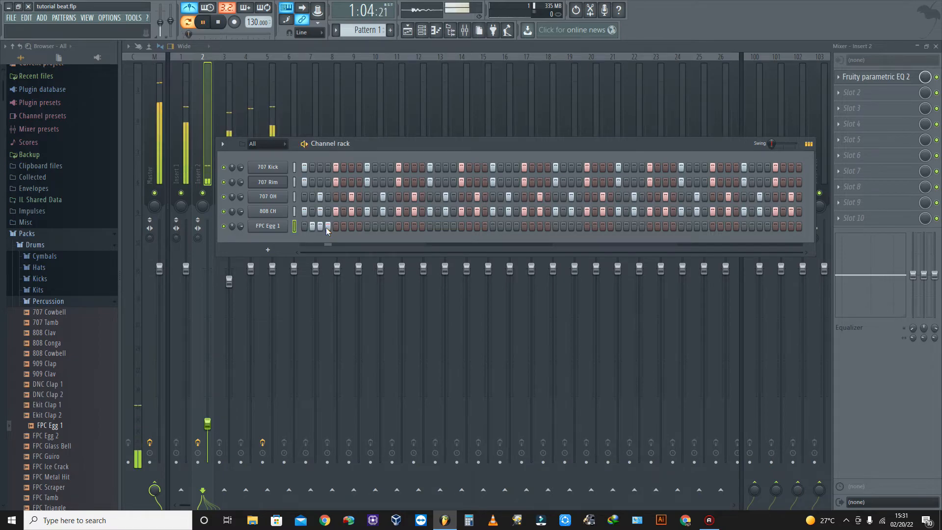
{"action": "key", "text": "space"}
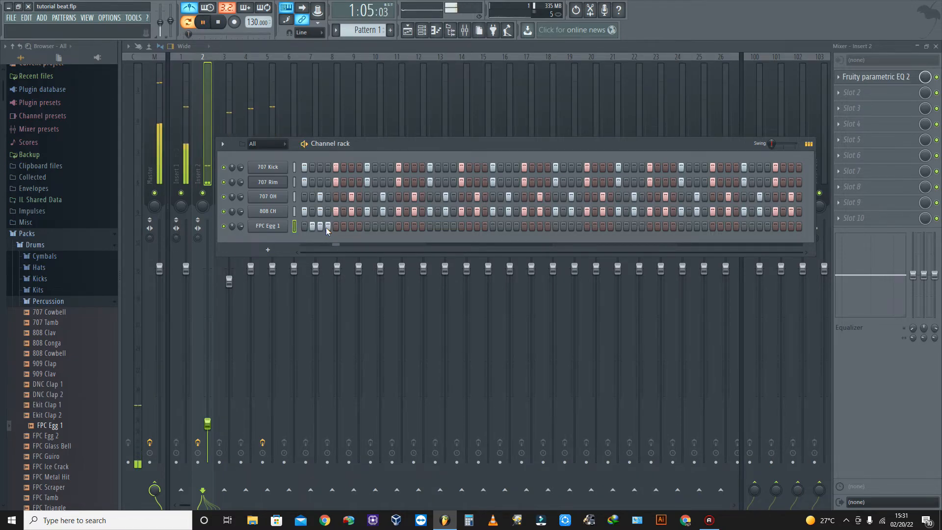
{"action": "key", "text": "space"}
{"action": "key", "text": "space"}
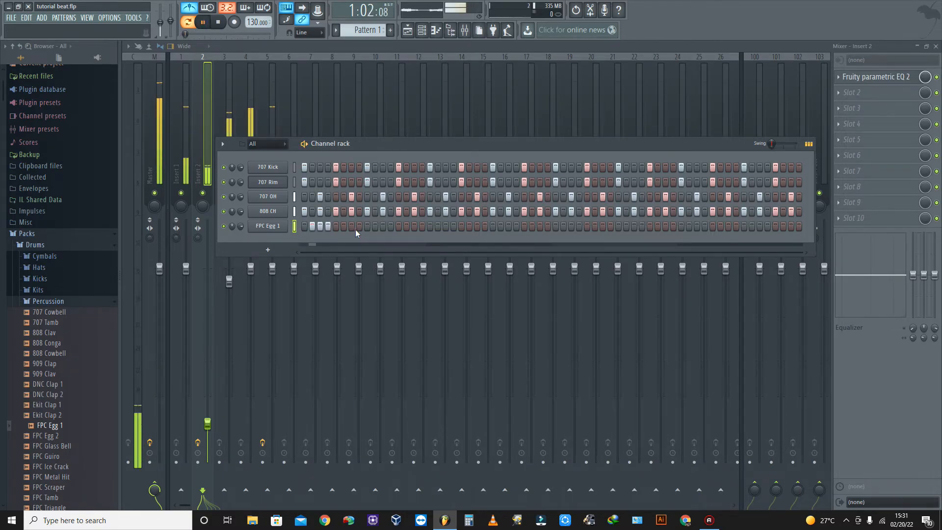
{"action": "left_click", "coordinate": [358, 227]}
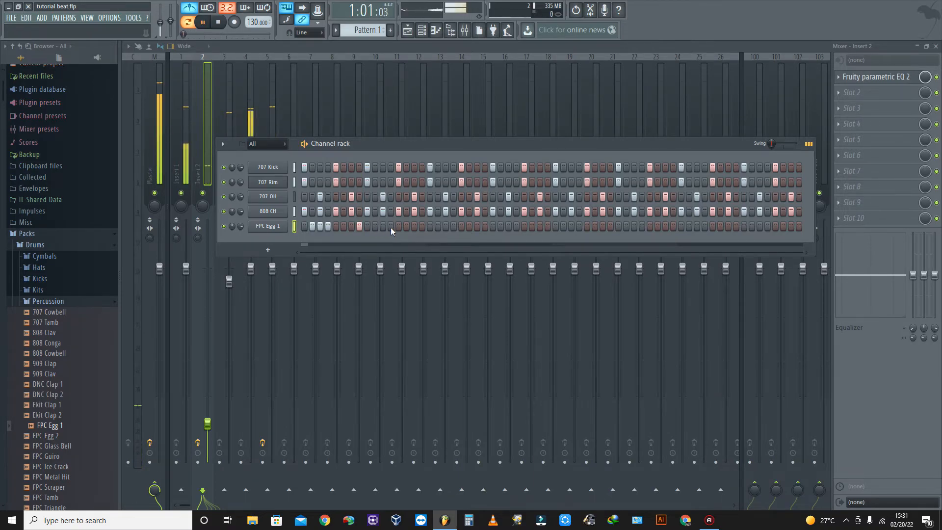
{"action": "key", "text": "space"}
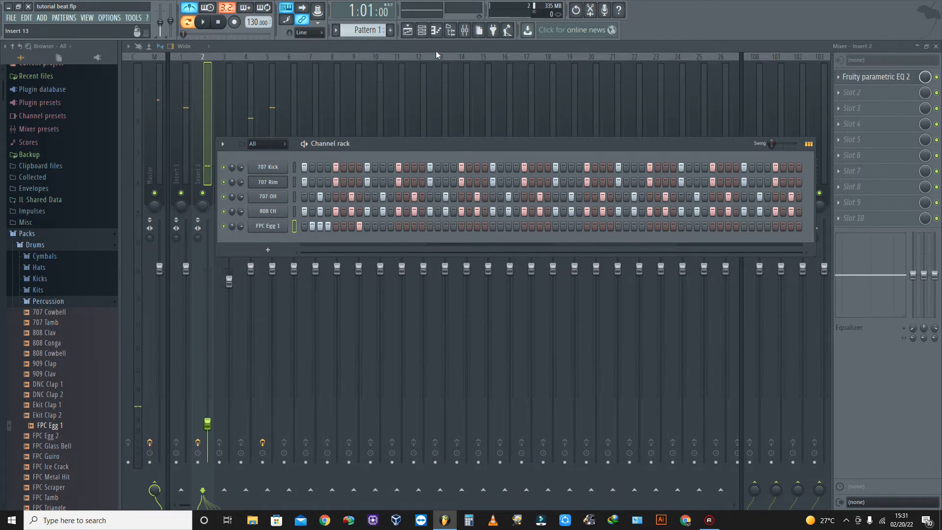
Open the FPC Egg 1 piano roll and add C5 notes at steps 11 and 12 of bar 1.
{"action": "left_click", "coordinate": [436, 31]}
{"action": "key", "text": "space"}
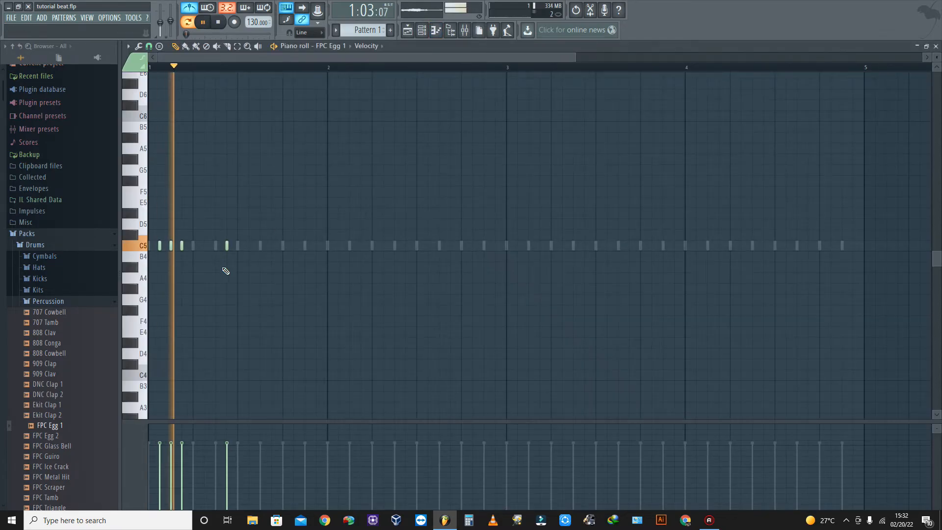
{"action": "key", "text": "space"}
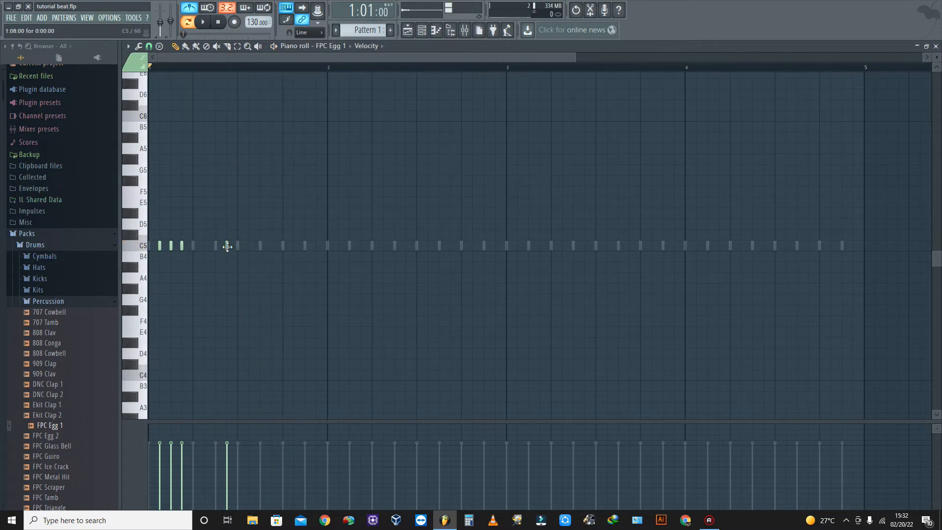
{"action": "left_click_drag", "start_coordinate": [248, 246], "coordinate": [259, 246]}
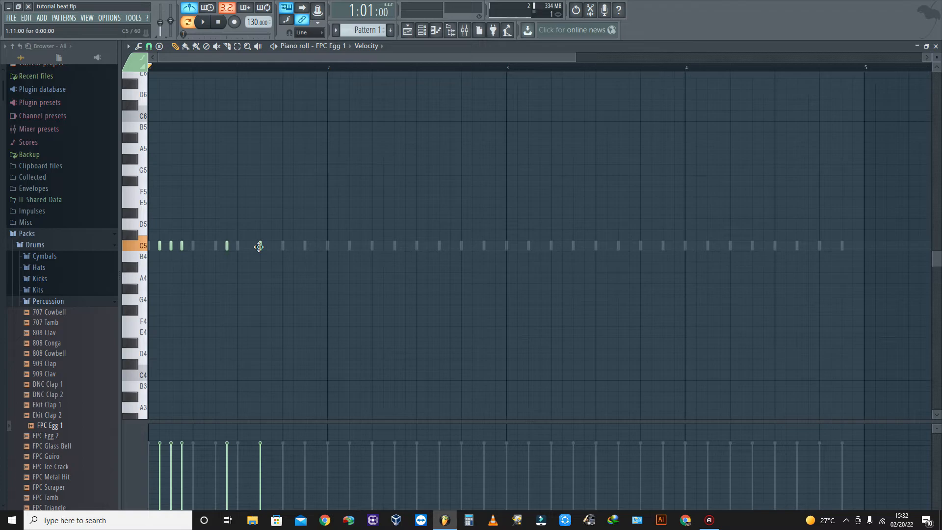
{"action": "key", "text": "space"}
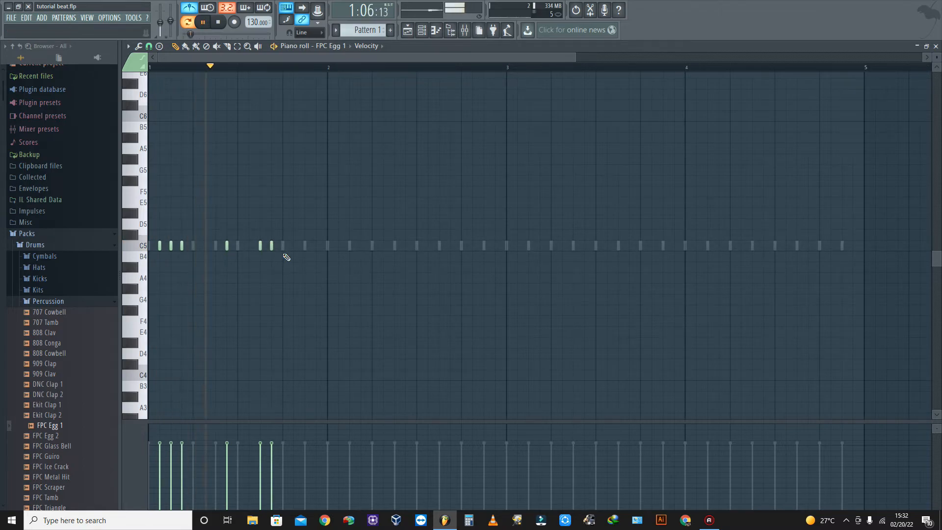
{"action": "key", "text": "space"}
{"action": "key", "text": "space"}
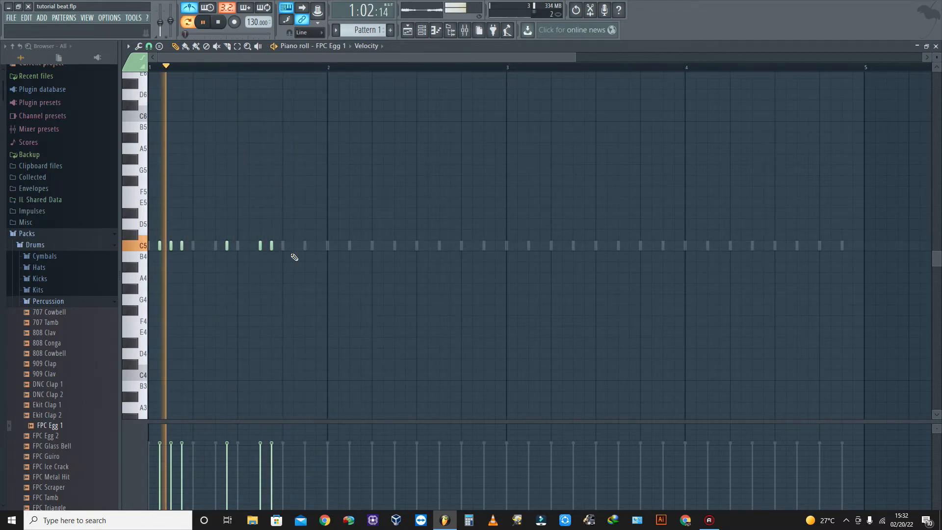
Place another C5 note at step 15 of bar 1 and play the pattern to check it.
{"action": "key", "text": "space"}
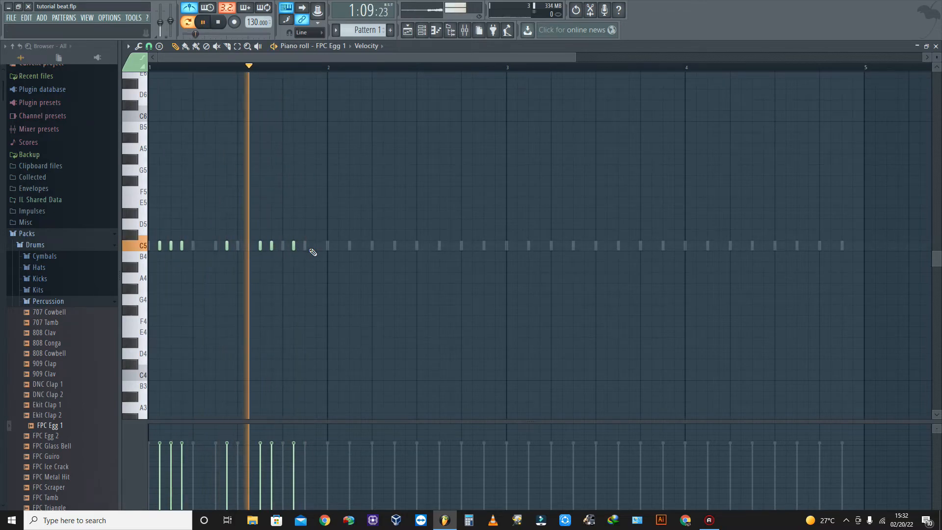
{"action": "key", "text": "space"}
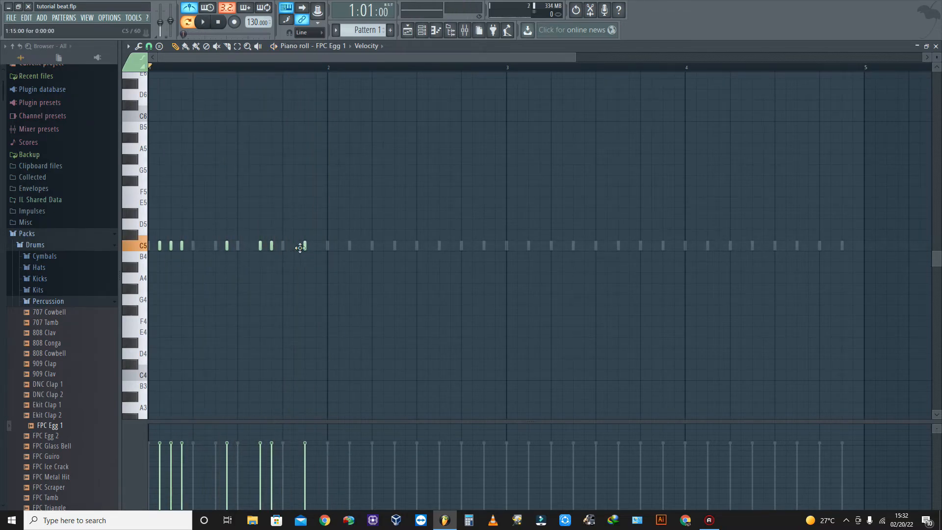
{"action": "key", "text": "space"}
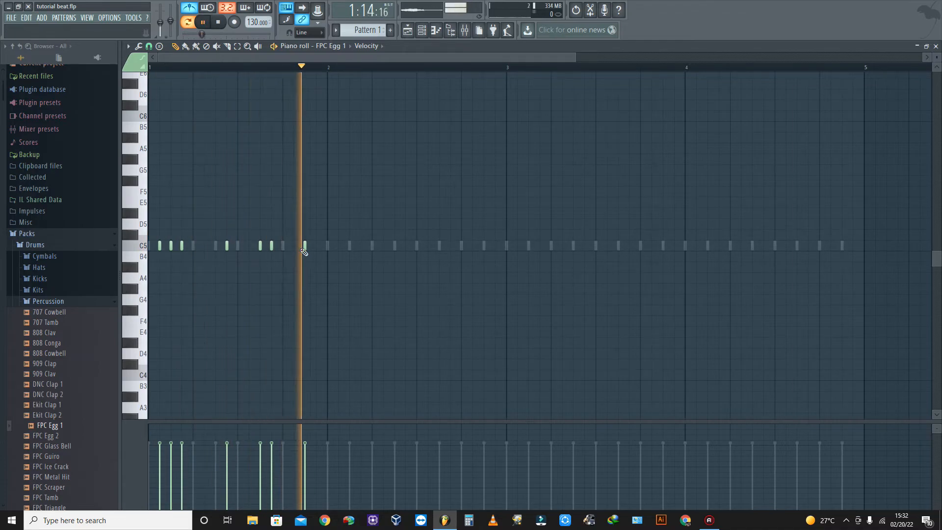
{"action": "key", "text": "space"}
Duplicate the bar 1 FPC Egg 1 notes and shift the copy to start at the beginning of bar 2.
{"action": "left_click_drag", "start_coordinate": [324, 281], "coordinate": [148, 218]}
{"action": "key", "text": "shift+Right"}
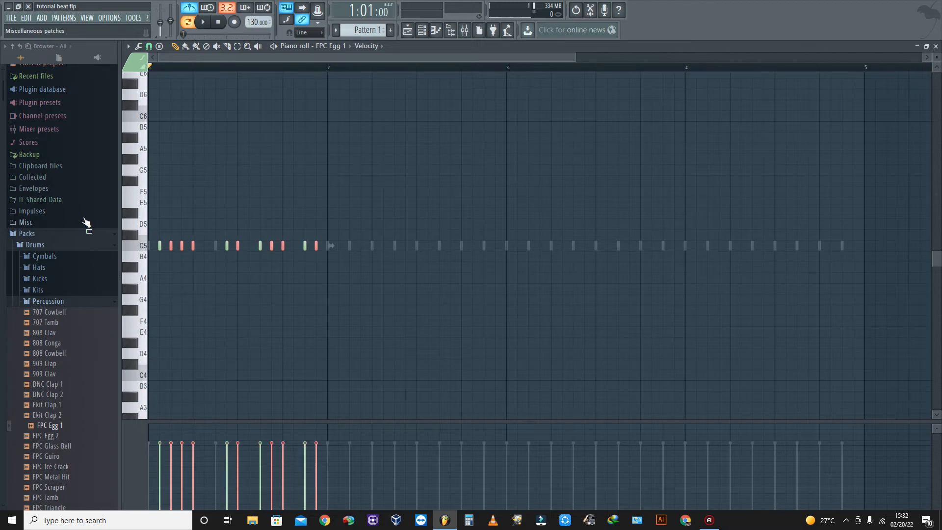
{"action": "key", "text": "shift+Right"}
{"action": "key", "text": "shift+Right"}
{"action": "key", "text": "shift+Right"}
{"action": "key", "text": "shift+Right"}
{"action": "key", "text": "shift+Right"}
{"action": "key", "text": "shift+Right"}
{"action": "key", "text": "shift+Right"}
{"action": "key", "text": "shift+Right"}
{"action": "key", "text": "shift+Right"}
{"action": "key", "text": "shift+Right"}
{"action": "key", "text": "shift+Right"}
{"action": "key", "text": "shift+Right"}
{"action": "key", "text": "shift+Right"}
{"action": "key", "text": "shift+Right"}
{"action": "key", "text": "shift+Right"}
{"action": "key", "text": "shift+Right"}
{"action": "key", "text": "shift+Right"}
{"action": "key", "text": "shift+Right"}
{"action": "key", "text": "shift+Right"}
{"action": "key", "text": "shift+Right"}
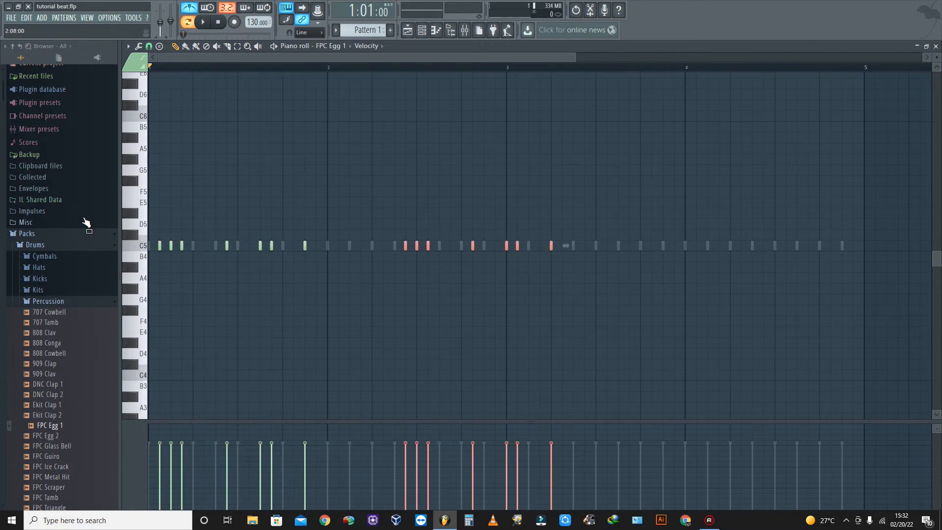
{"action": "key", "text": "shift+Left"}
{"action": "key", "text": "shift+Left"}
{"action": "key", "text": "shift+Left"}
{"action": "key", "text": "shift+Left"}
{"action": "key", "text": "shift+Left"}
{"action": "key", "text": "shift+Left"}
{"action": "key", "text": "shift+Left"}
{"action": "key", "text": "shift+Left"}
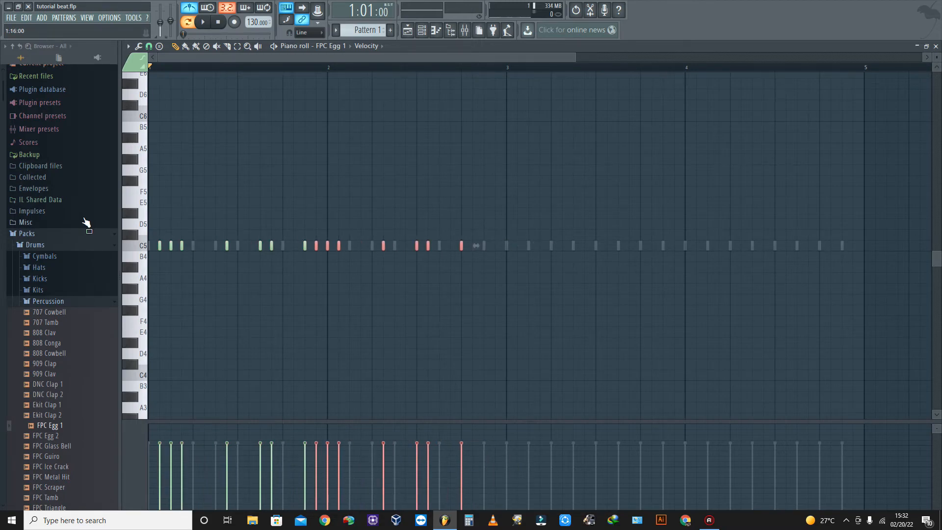
{"action": "key", "text": "shift+Right"}
Duplicate all notes of bars 1 and 2, shift the copy to start at step 3 of bar 3, and play the pattern.
{"action": "left_click_drag", "start_coordinate": [558, 325], "coordinate": [2, 165]}
{"action": "key", "text": "shift+Right"}
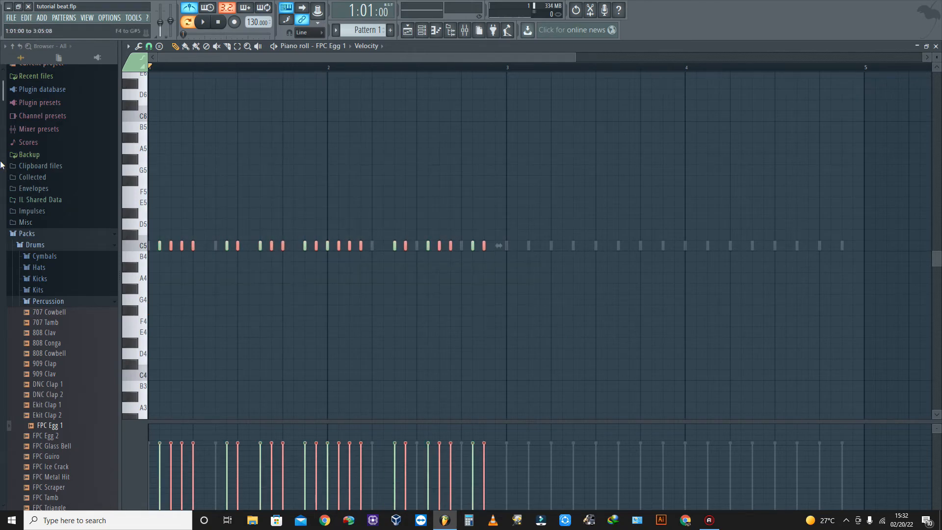
{"action": "key", "text": "shift+Right"}
{"action": "key", "text": "shift+Right"}
{"action": "key", "text": "shift+Right"}
{"action": "key", "text": "shift+Right"}
{"action": "key", "text": "shift+Right"}
{"action": "key", "text": "shift+Right"}
{"action": "key", "text": "shift+Right"}
{"action": "key", "text": "shift+Right"}
{"action": "key", "text": "shift+Right"}
{"action": "key", "text": "shift+Right"}
{"action": "key", "text": "shift+Right"}
{"action": "key", "text": "shift+Right"}
{"action": "key", "text": "shift+Right"}
{"action": "key", "text": "shift+Right"}
{"action": "key", "text": "shift+Right"}
{"action": "key", "text": "shift+Right"}
{"action": "key", "text": "shift+Right"}
{"action": "key", "text": "shift+Right"}
{"action": "key", "text": "shift+Right"}
{"action": "key", "text": "shift+Right"}
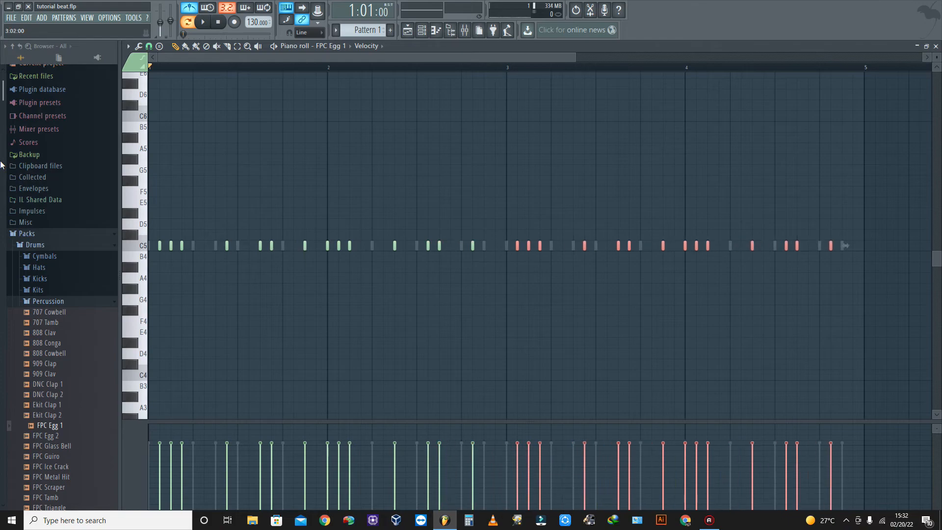
{"action": "key", "text": "shift+Right"}
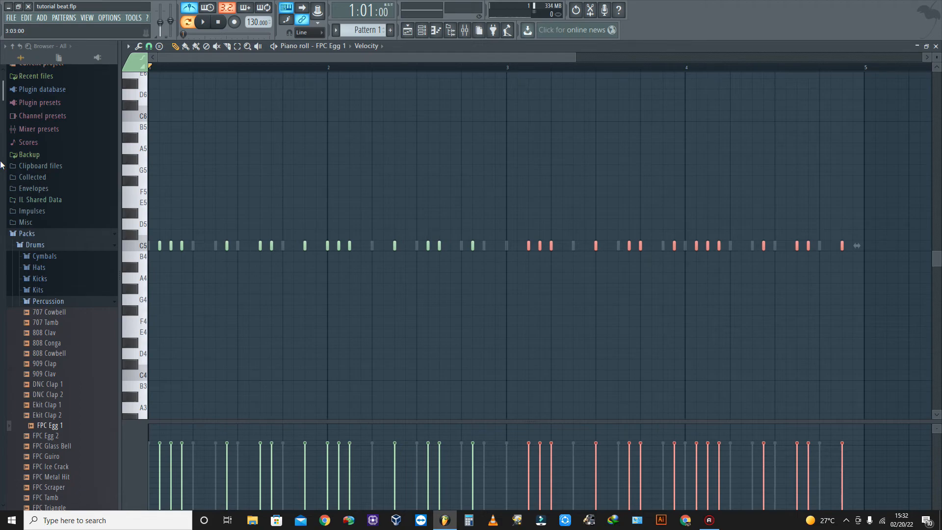
{"action": "key", "text": "space"}
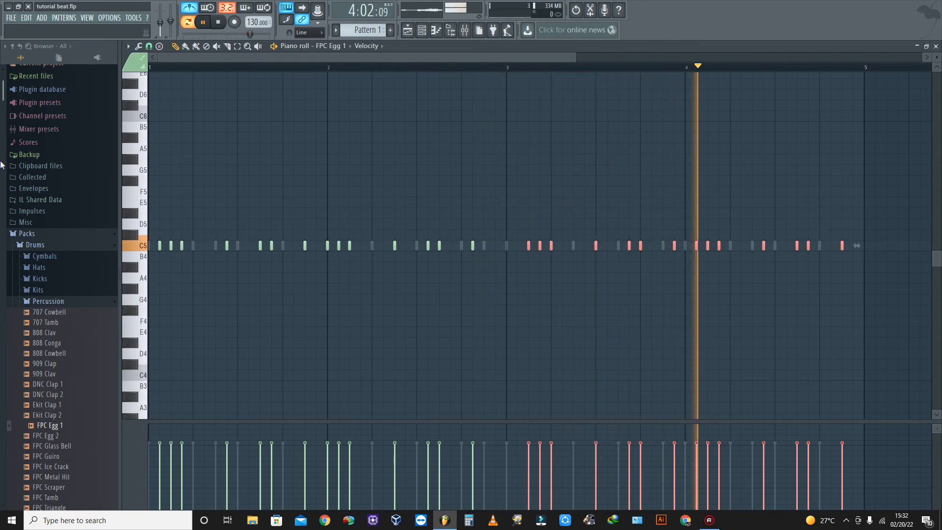
Shift the bar 2 FPC Egg 1 notes two steps later to start at step 3, and play the pattern to check them.
{"action": "key", "text": "space"}
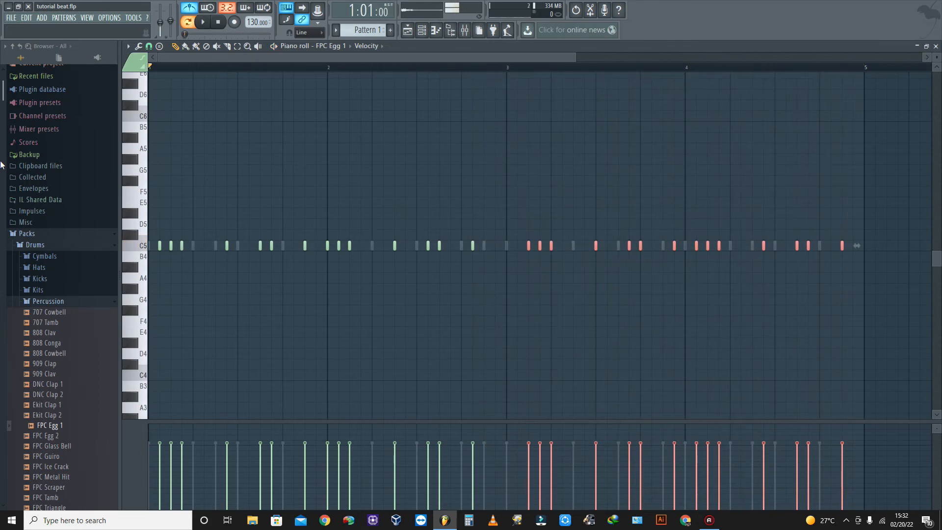
{"action": "left_click_drag", "start_coordinate": [481, 294], "coordinate": [328, 221]}
{"action": "key", "text": "shift+Right"}
{"action": "key", "text": "shift+Right"}
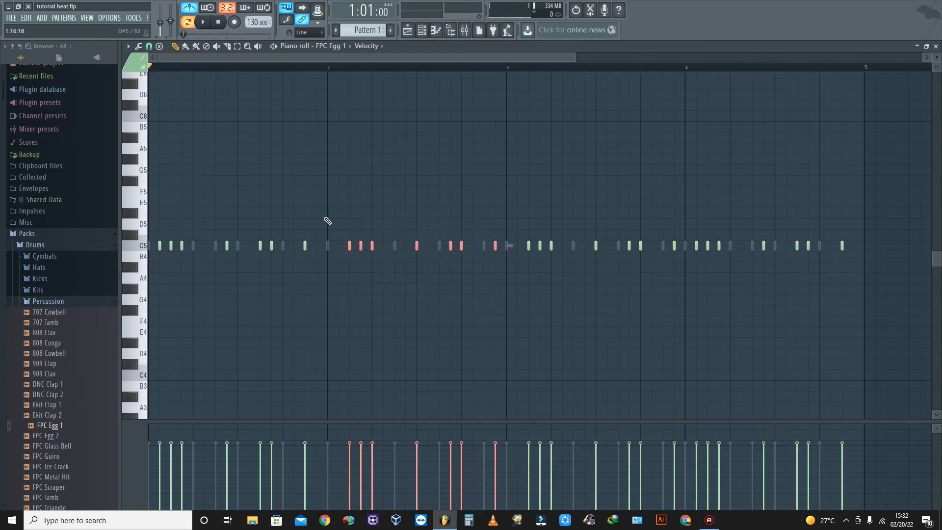
{"action": "key", "text": "space"}
{"action": "key", "text": "space"}
Move the bar 2 notes one step earlier to start at step 2 of the bar, and play the pattern.
{"action": "key", "text": "shift+Left"}
{"action": "key", "text": "space"}
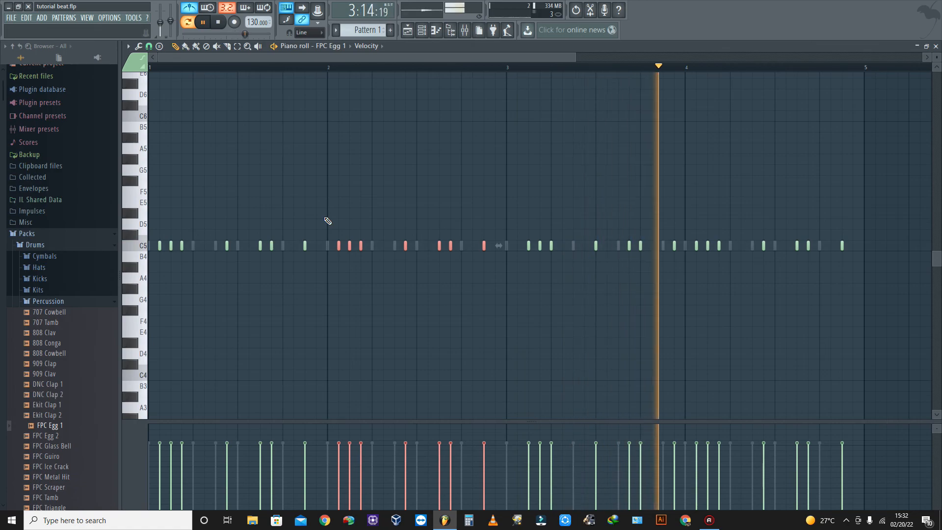
{"action": "key", "text": "space"}
Select all notes in bars 3 and 4, shift them one step earlier to start at step 2 of bar 3, and play the pattern.
{"action": "left_click_drag", "start_coordinate": [875, 316], "coordinate": [546, 209]}
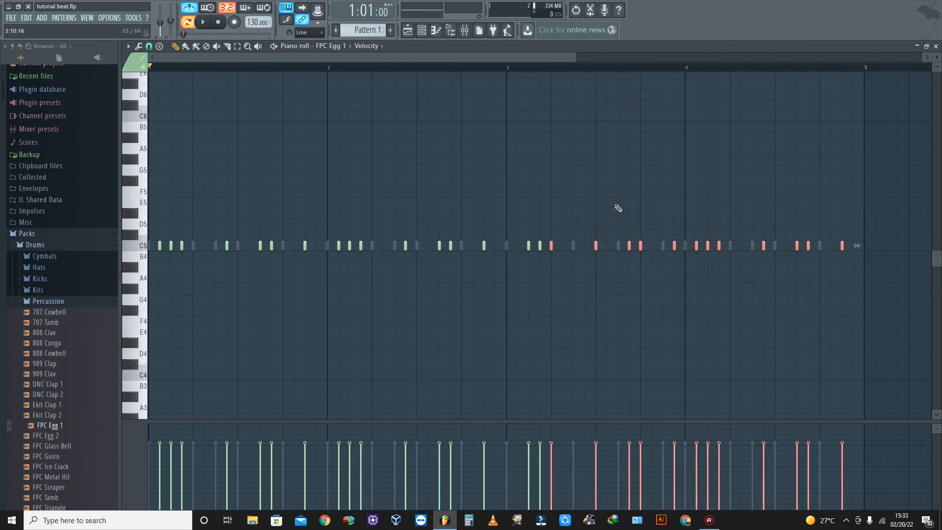
{"action": "left_click_drag", "start_coordinate": [930, 354], "coordinate": [526, 180]}
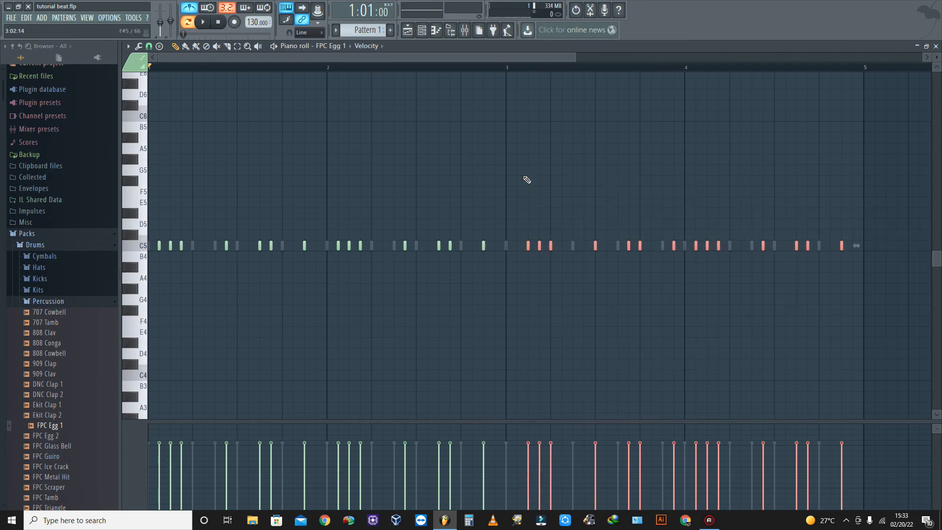
{"action": "key", "text": "shift+Left"}
{"action": "key", "text": "space"}
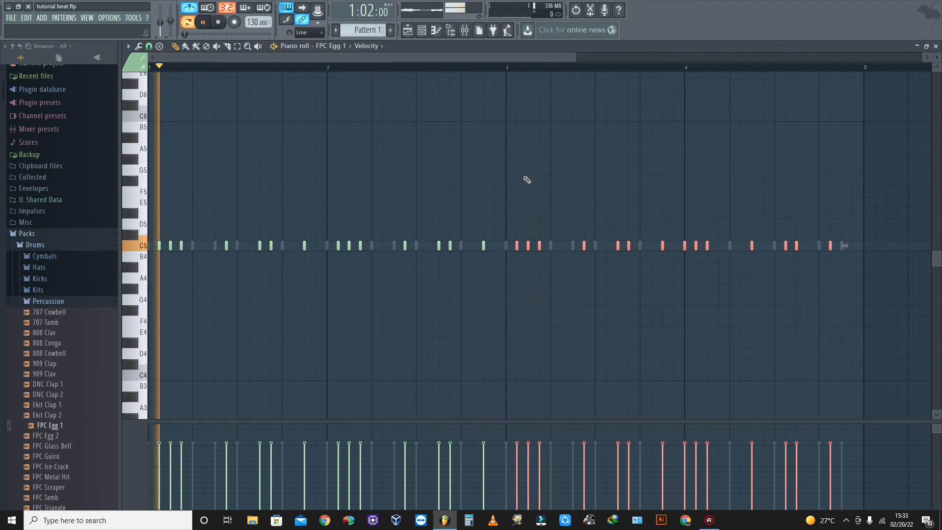
Save the tutorial beat project under its existing file name.
{"action": "left_click", "coordinate": [11, 18]}
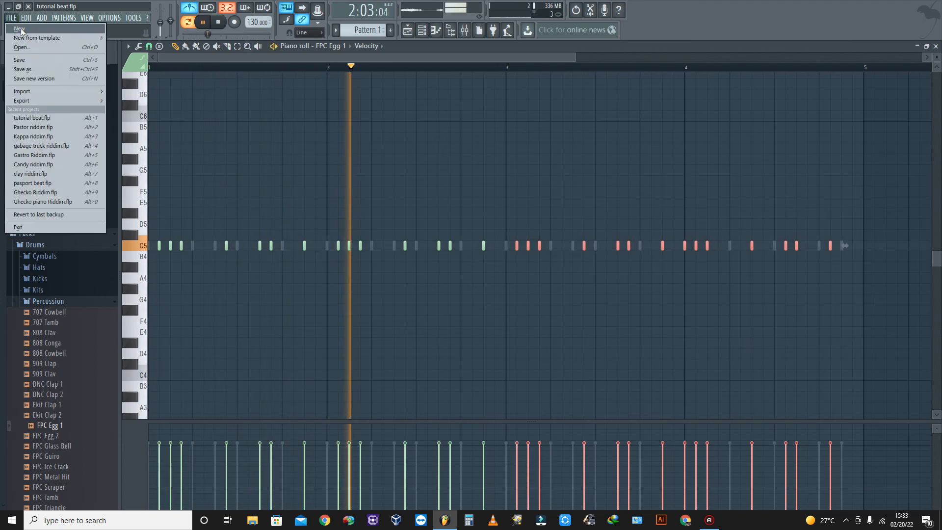
{"action": "left_click", "coordinate": [28, 60]}
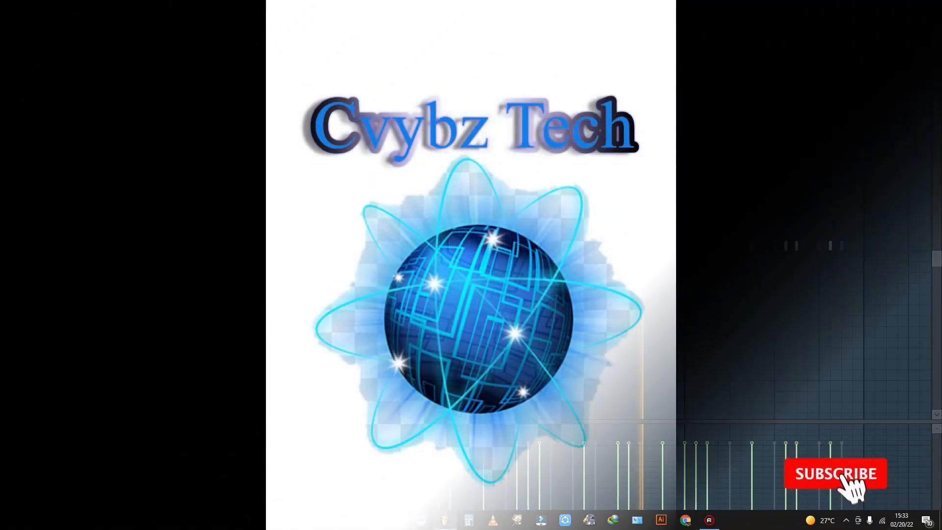